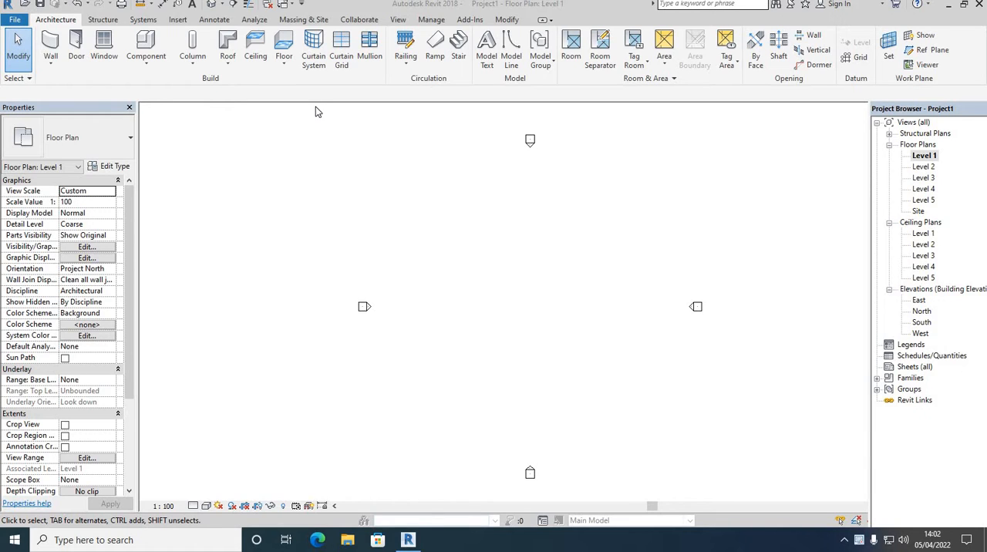
{"action": "left_click", "coordinate": [325, 53]}
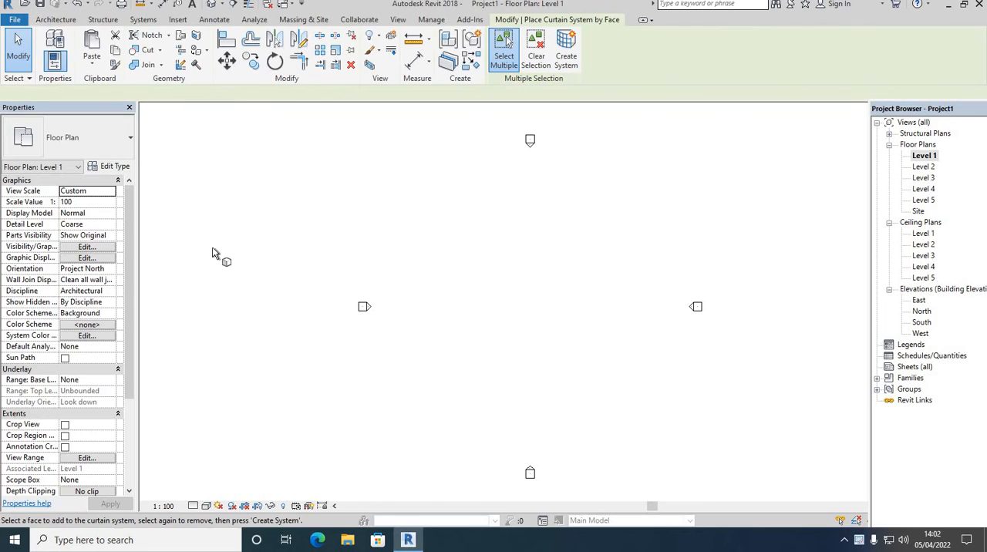
{"action": "right_click", "coordinate": [401, 199]}
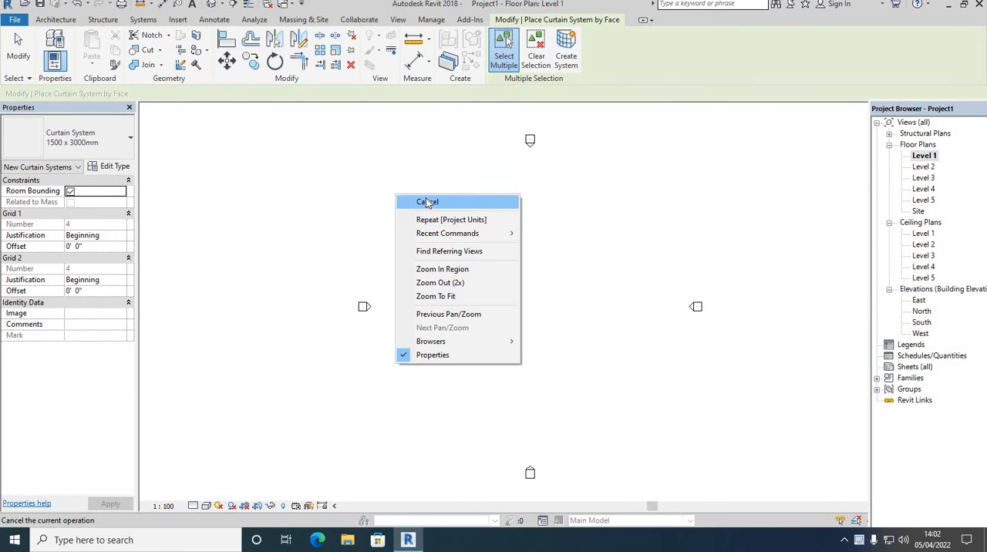
{"action": "left_click", "coordinate": [418, 201]}
{"action": "right_click", "coordinate": [414, 197]}
{"action": "left_click", "coordinate": [422, 202]}
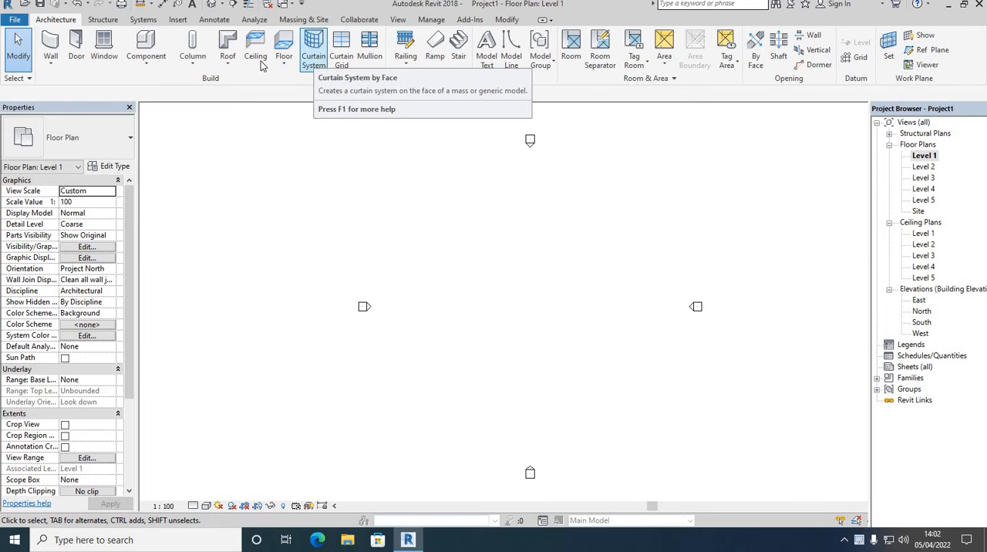
Start an architectural wall using the Curtain Wall family, with its type duplicated as Curtain Wall 2.
{"action": "left_click", "coordinate": [52, 67]}
{"action": "left_click", "coordinate": [74, 91]}
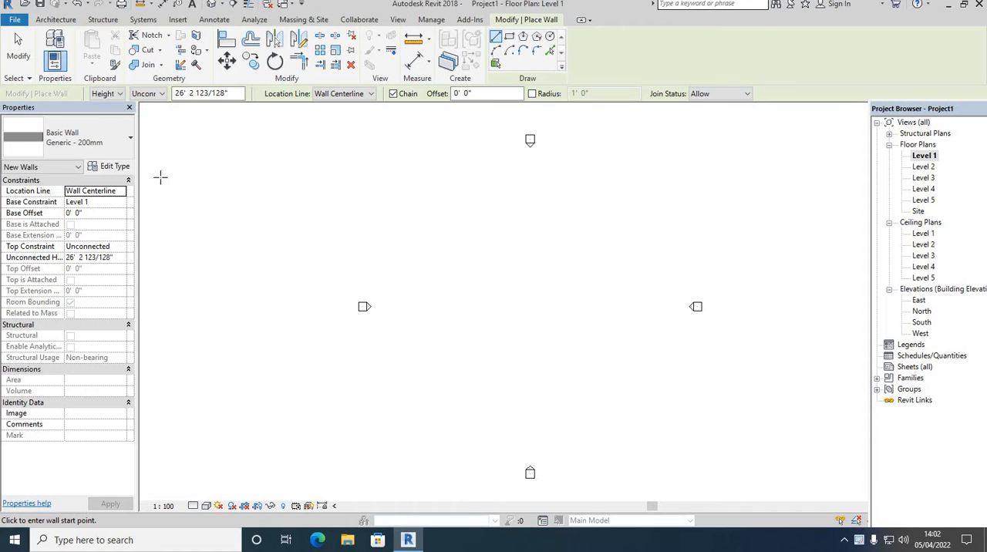
{"action": "left_click", "coordinate": [113, 167]}
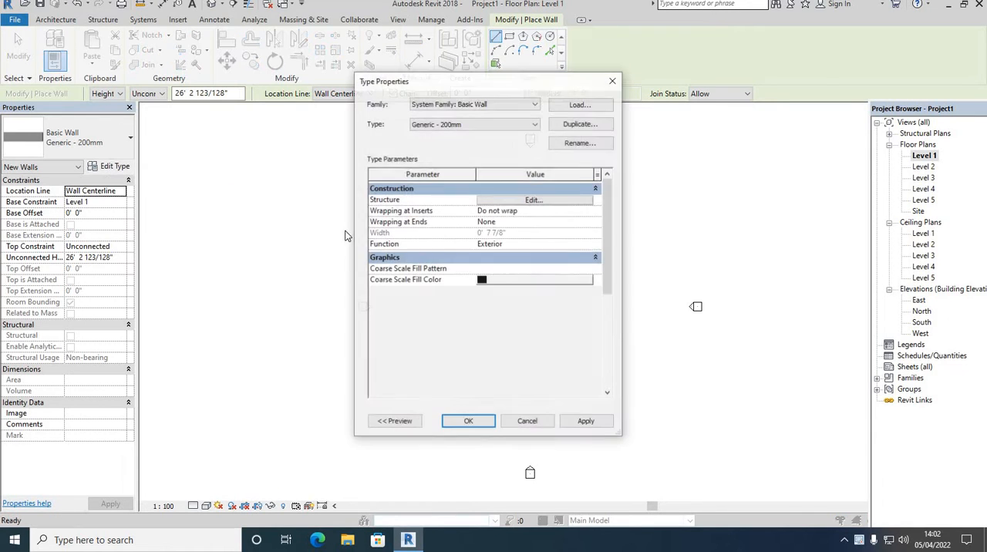
{"action": "left_click", "coordinate": [495, 105]}
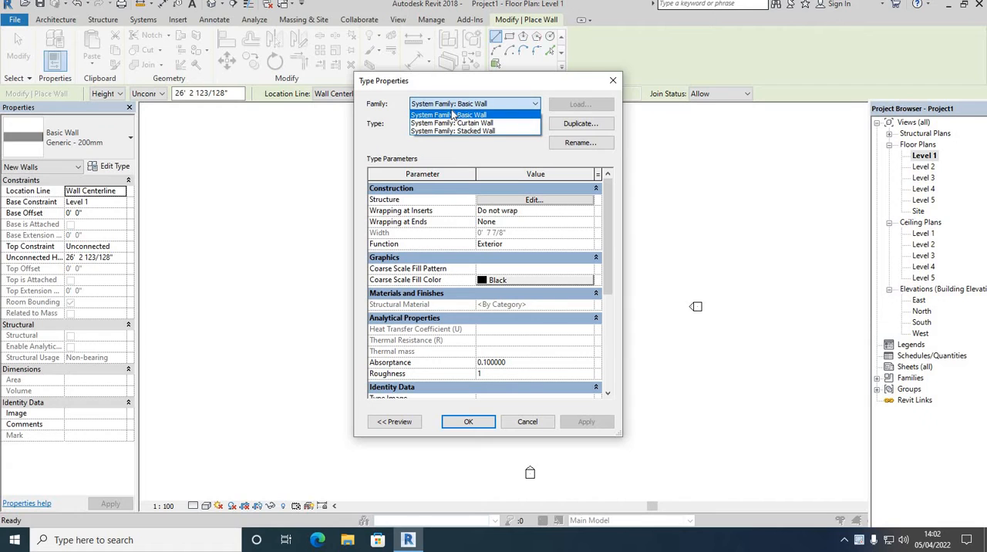
{"action": "left_click", "coordinate": [468, 123]}
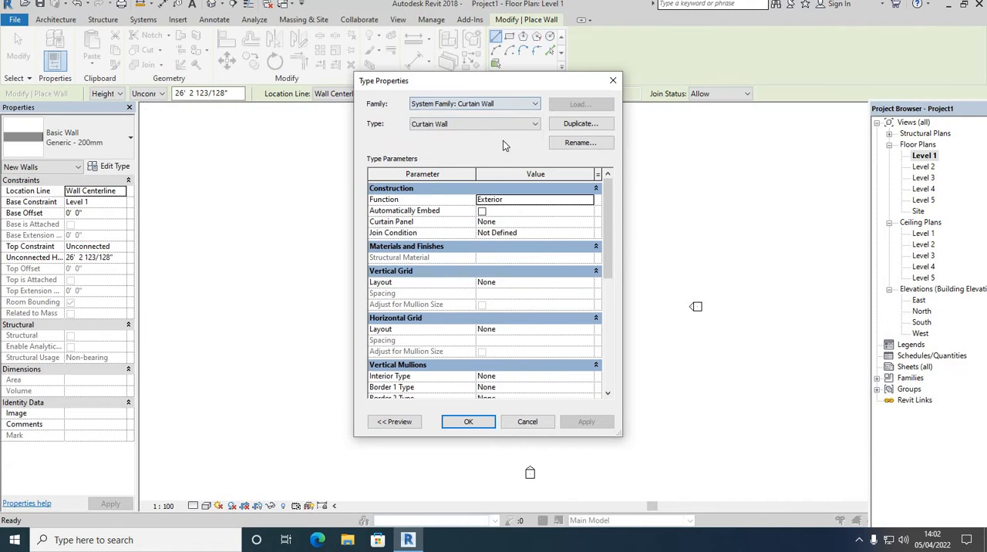
{"action": "left_click", "coordinate": [562, 125]}
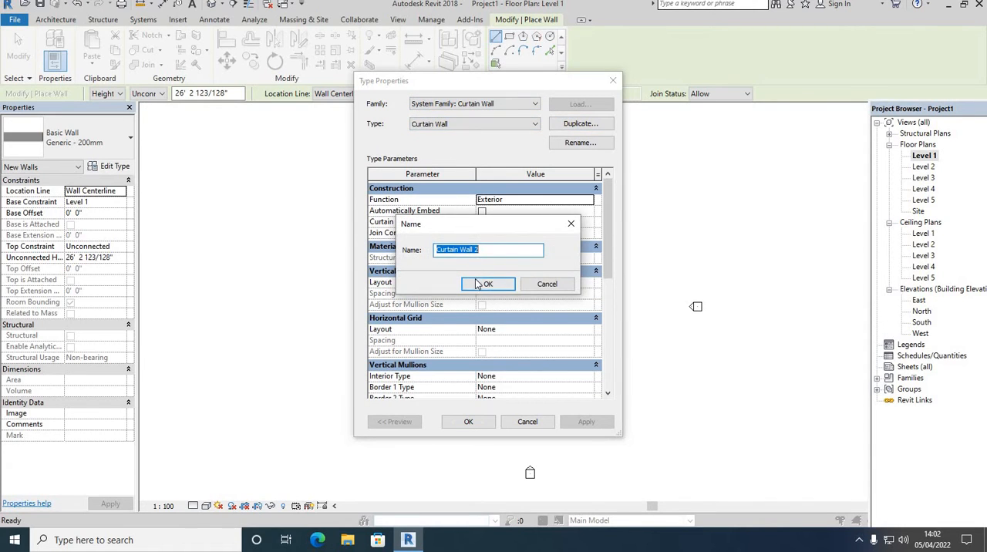
{"action": "left_click", "coordinate": [479, 284]}
{"action": "left_click", "coordinate": [465, 424]}
Draw a horizontal curtain wall about 15' 6" long on Level 1, near the lower part of the plan, and end the wall command.
{"action": "left_click", "coordinate": [463, 420]}
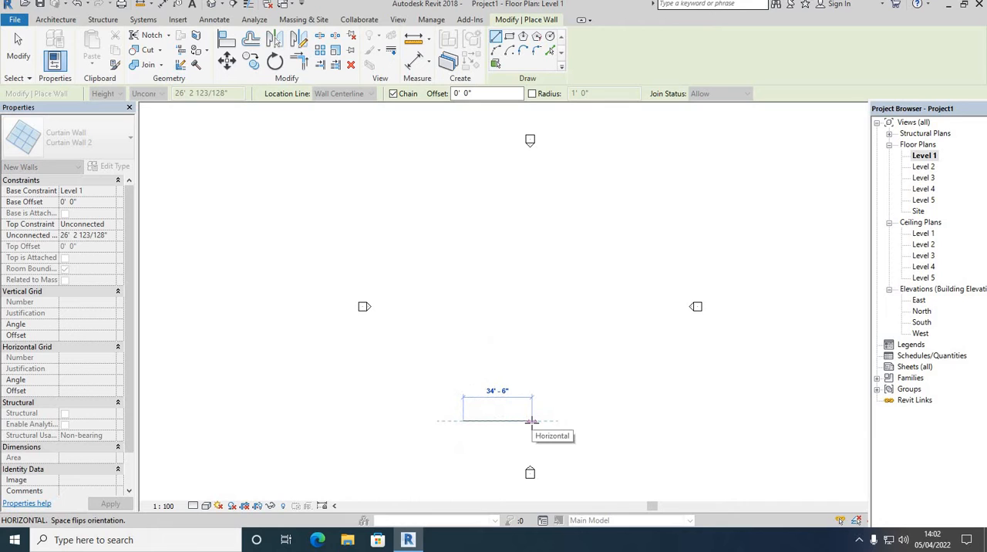
{"action": "scroll", "coordinate": [478, 420], "scroll_direction": "up", "scroll_amount": 4}
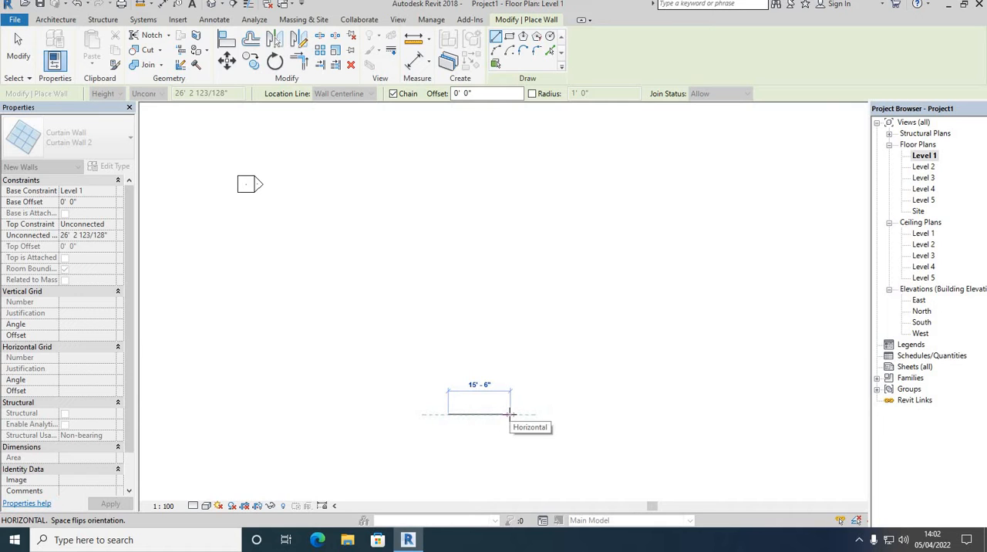
{"action": "left_click", "coordinate": [509, 414]}
{"action": "right_click", "coordinate": [525, 264]}
{"action": "left_click", "coordinate": [541, 277]}
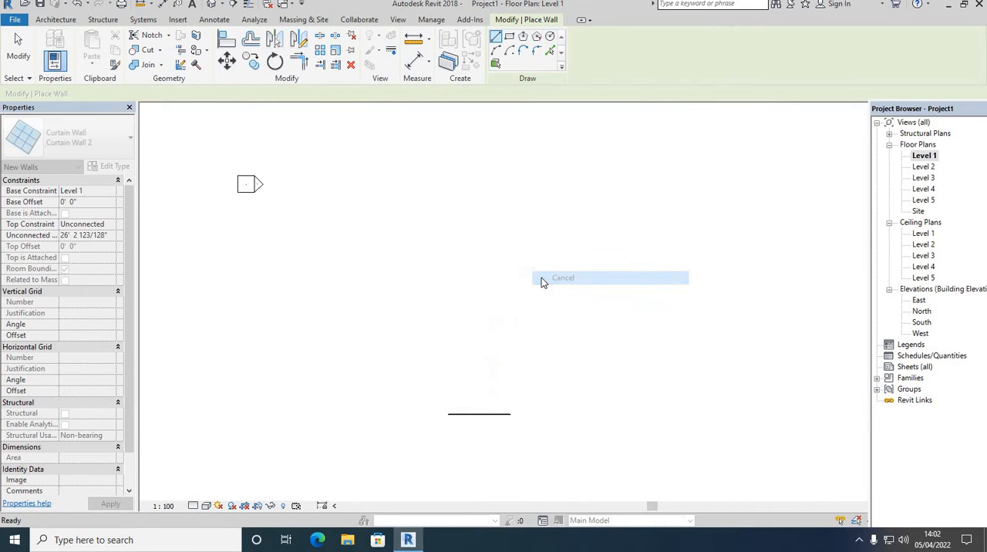
{"action": "right_click", "coordinate": [541, 279]}
{"action": "left_click", "coordinate": [556, 287]}
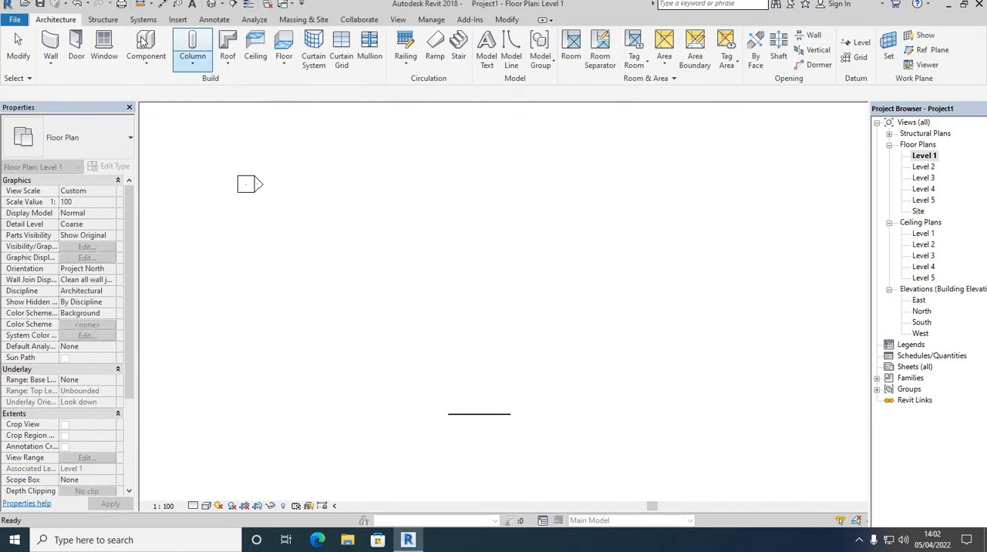
Show the curtain wall in the default 3D view with a visual style that fills its surfaces, and inspect it.
{"action": "left_click", "coordinate": [213, 6]}
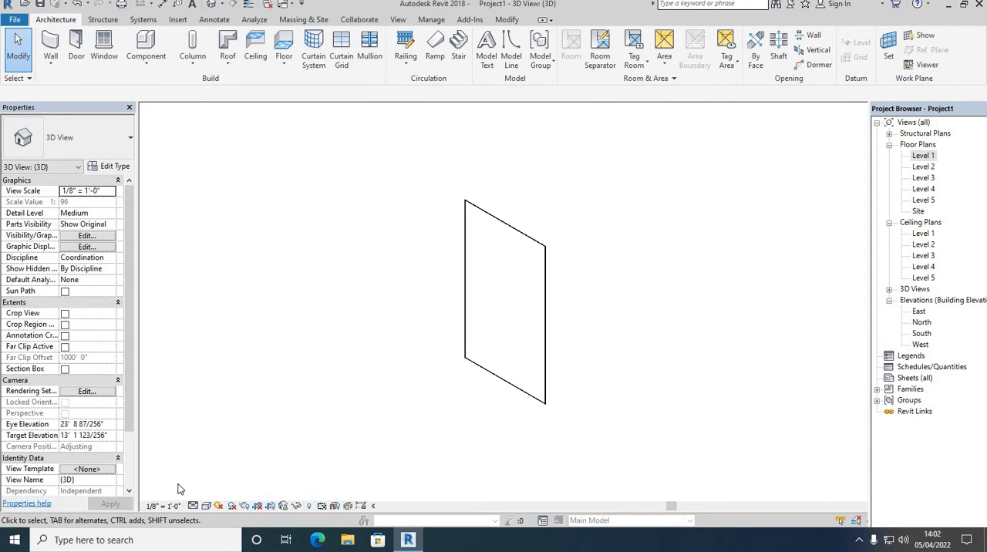
{"action": "left_click", "coordinate": [206, 506]}
{"action": "left_click", "coordinate": [223, 482]}
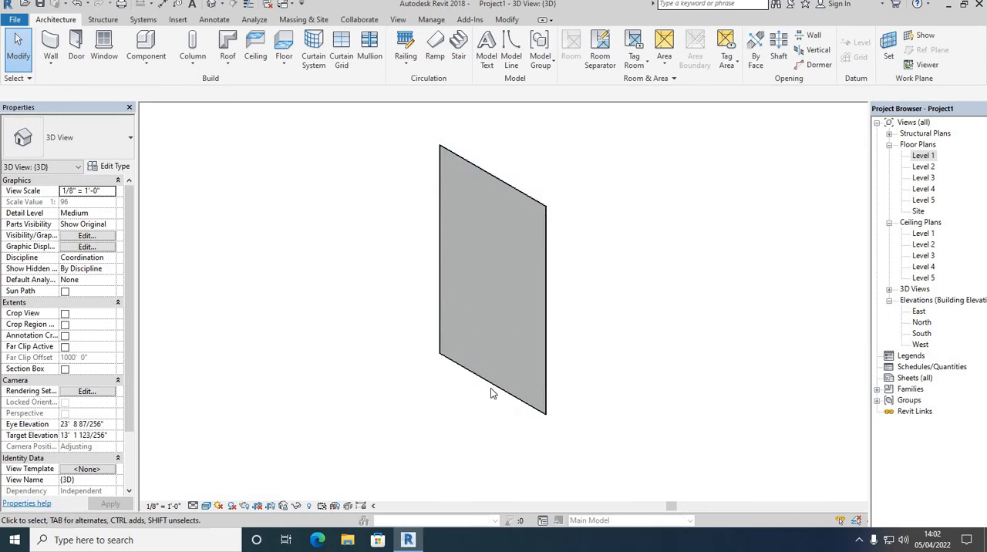
{"action": "scroll", "coordinate": [454, 340], "scroll_direction": "up", "scroll_amount": 3}
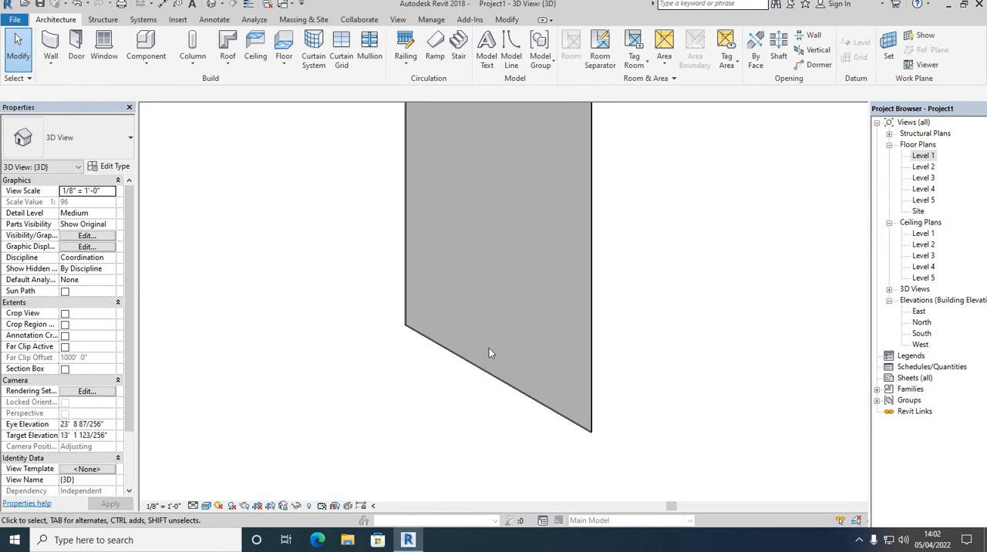
{"action": "scroll", "coordinate": [494, 336], "scroll_direction": "down", "scroll_amount": 2}
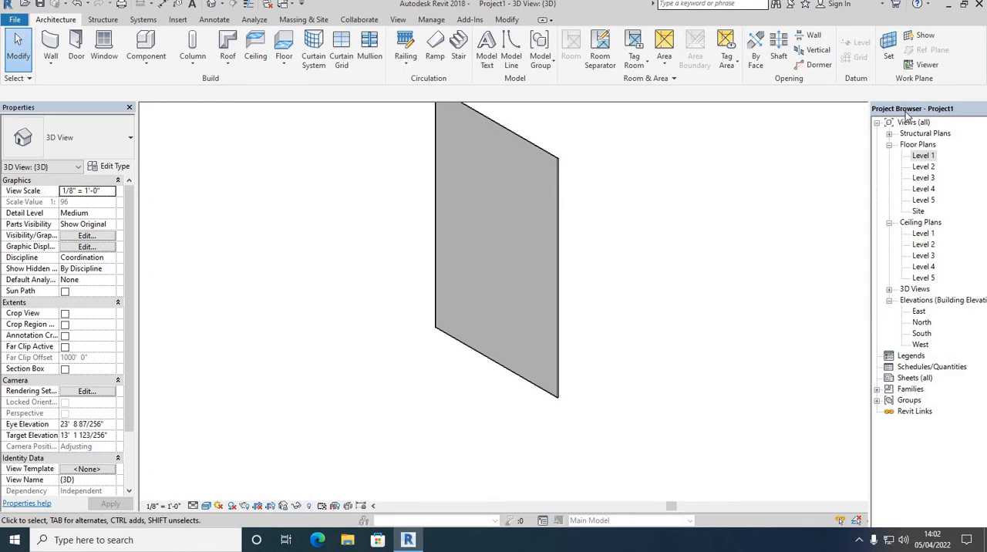
Return to the Level 1 floor plan and start an architectural wall with its family set to Basic Wall.
{"action": "double_click", "coordinate": [917, 156]}
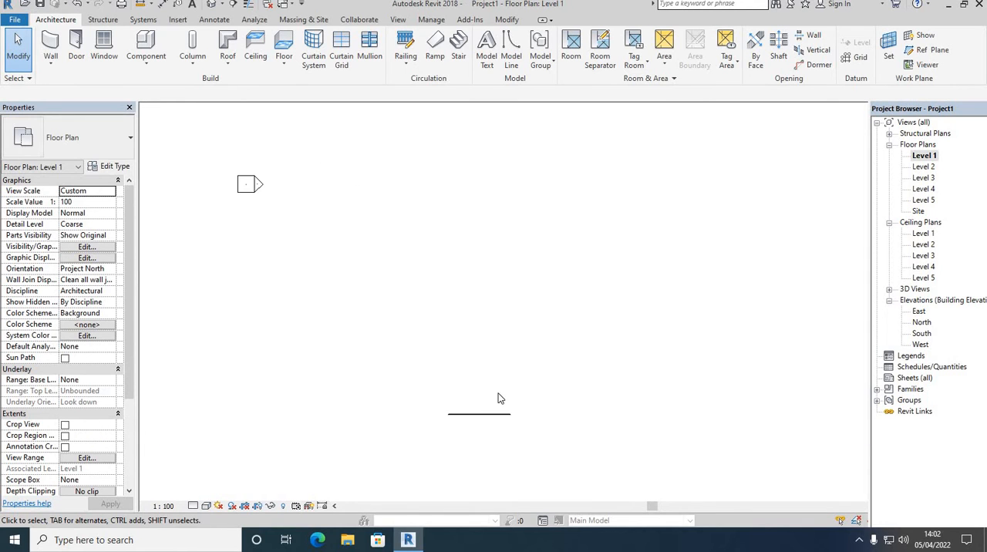
{"action": "scroll", "coordinate": [498, 450], "scroll_direction": "up", "scroll_amount": 2}
{"action": "left_click", "coordinate": [59, 66]}
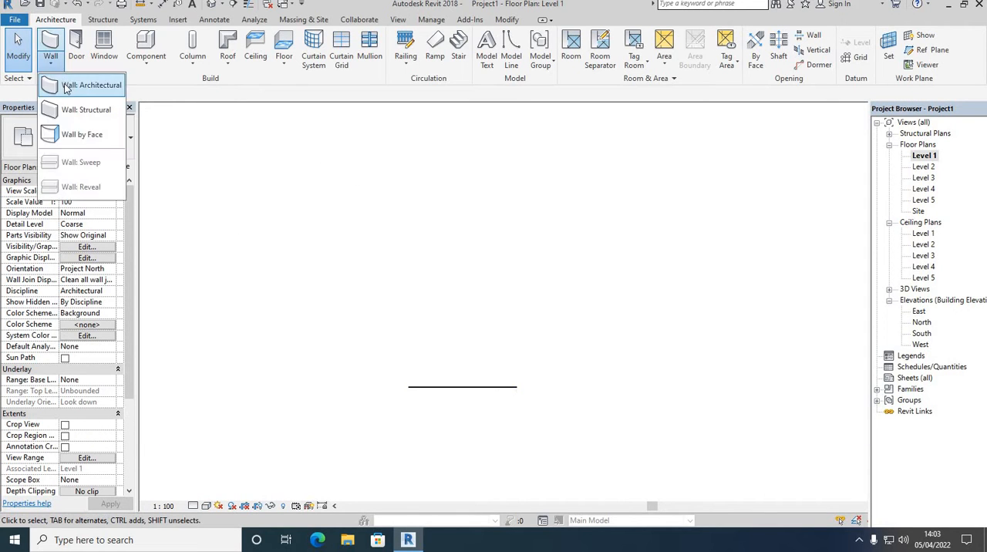
{"action": "left_click", "coordinate": [93, 88]}
{"action": "left_click", "coordinate": [108, 167]}
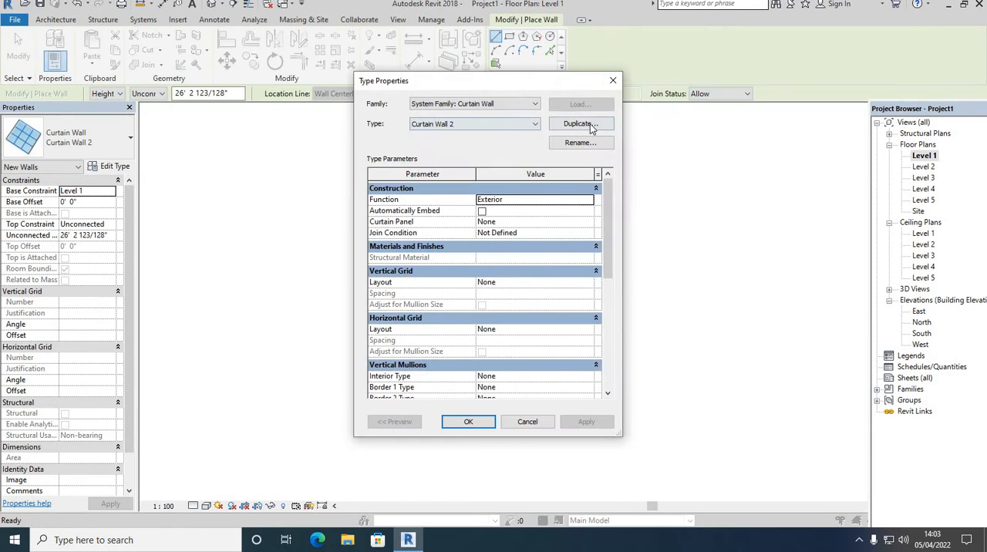
{"action": "left_click", "coordinate": [534, 103]}
{"action": "left_click", "coordinate": [479, 115]}
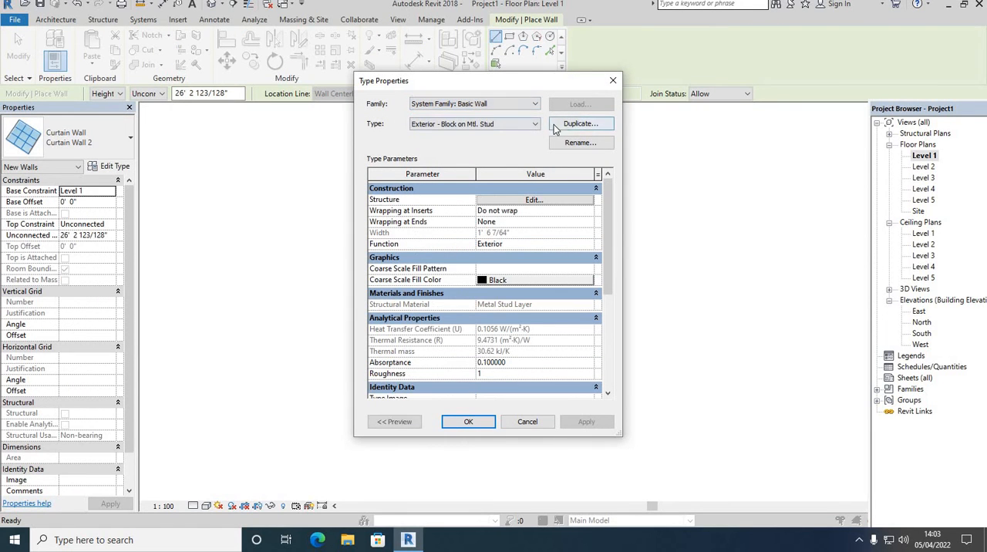
Duplicate the wall type as Exterior - Block on Mtl. Stud 2 and view its layer structure without changing it.
{"action": "left_click", "coordinate": [563, 128]}
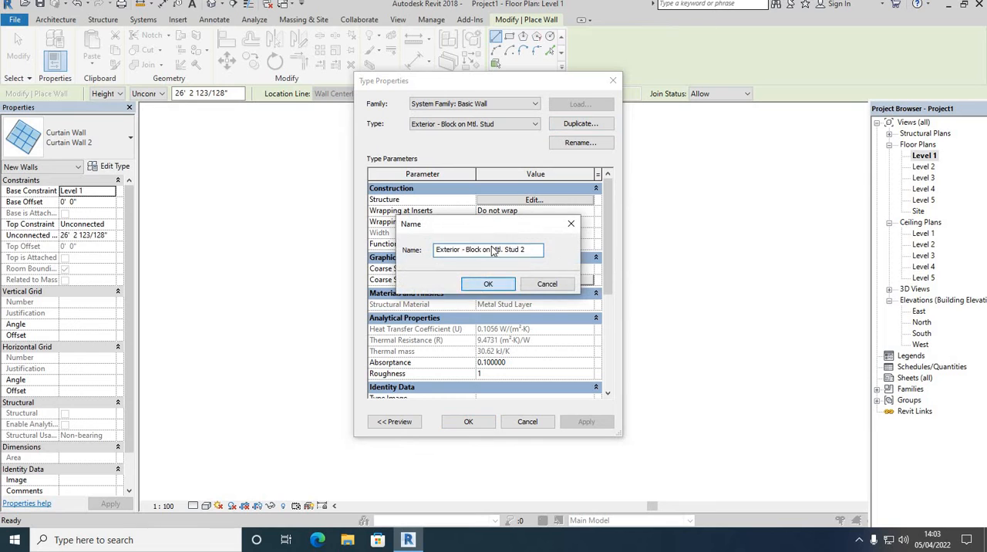
{"action": "key", "text": "Return"}
{"action": "left_click", "coordinate": [510, 200]}
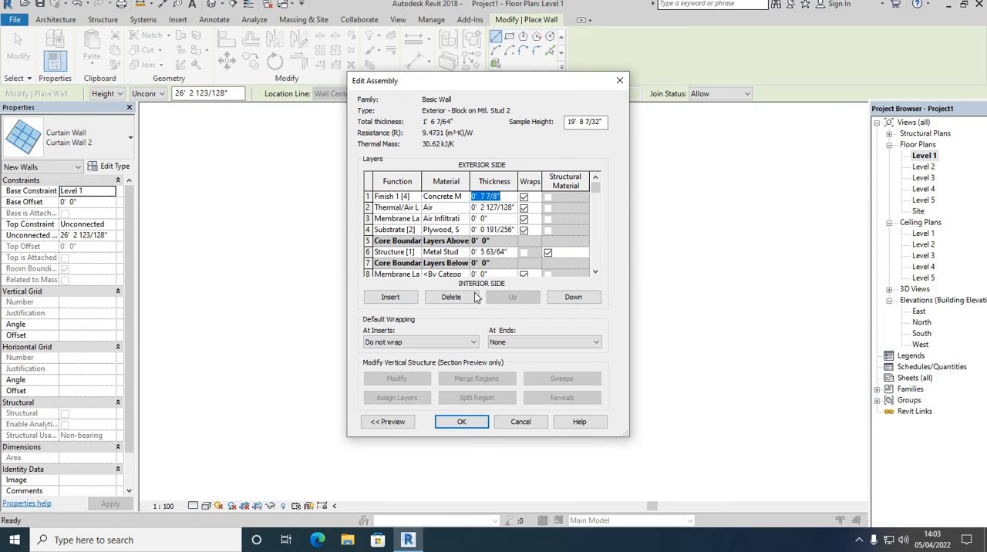
{"action": "left_click", "coordinate": [517, 422]}
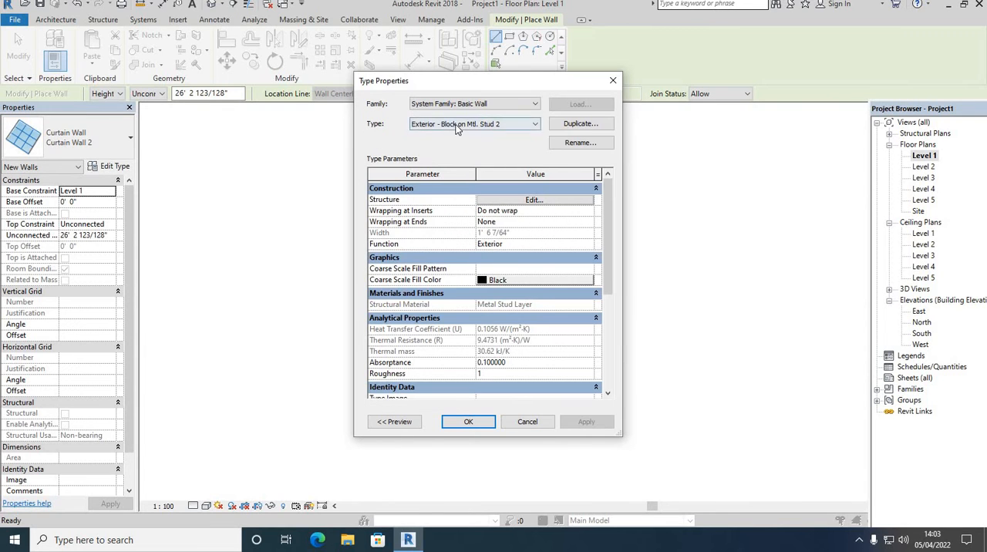
Duplicate the Generic - 150mm Masonry wall type as Generic - 150mm Masonry 2 and set its structure layer thickness to 0' 9".
{"action": "left_click", "coordinate": [474, 123]}
{"action": "left_click", "coordinate": [455, 207]}
{"action": "left_click", "coordinate": [579, 124]}
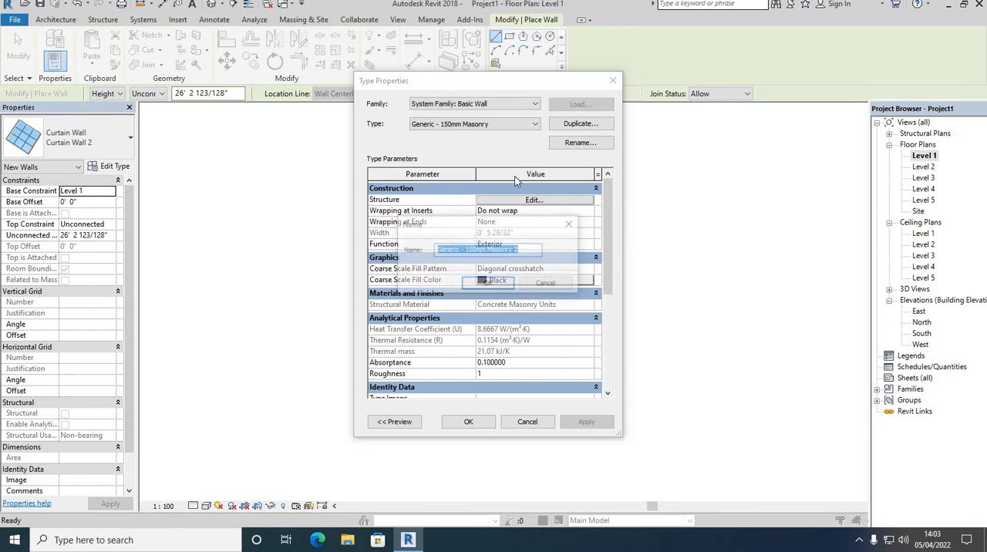
{"action": "key", "text": "Return"}
{"action": "left_click", "coordinate": [508, 200]}
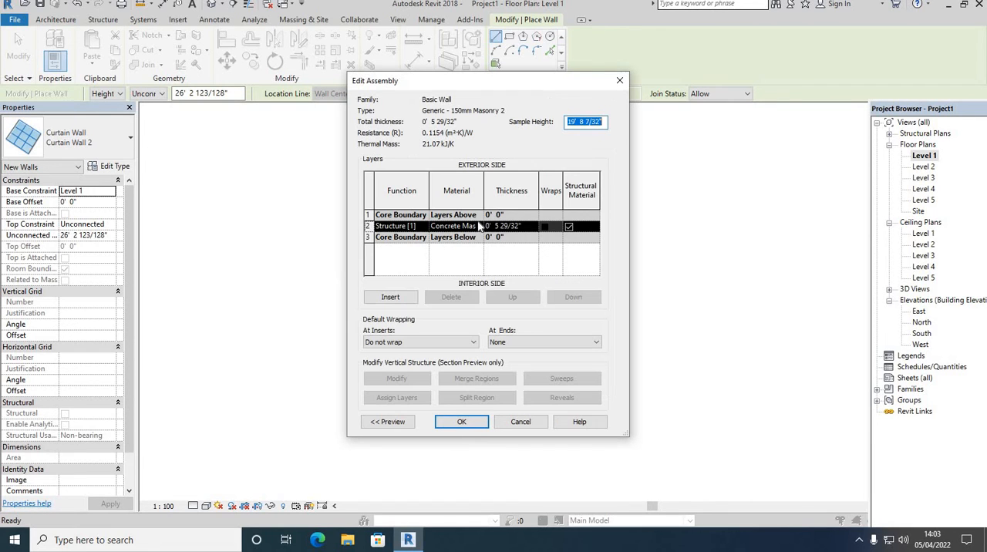
{"action": "left_click", "coordinate": [528, 228]}
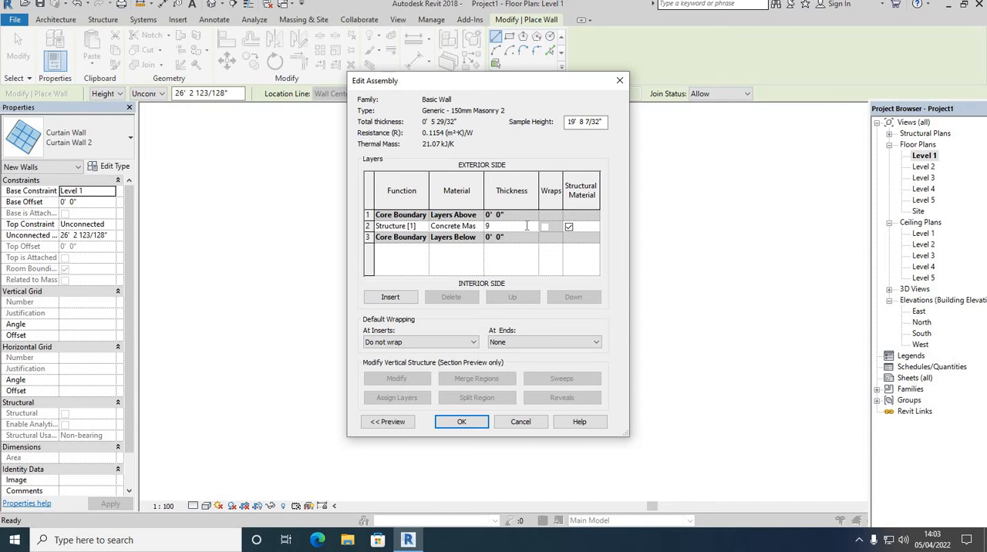
{"action": "left_click", "coordinate": [463, 423]}
{"action": "left_click", "coordinate": [467, 422]}
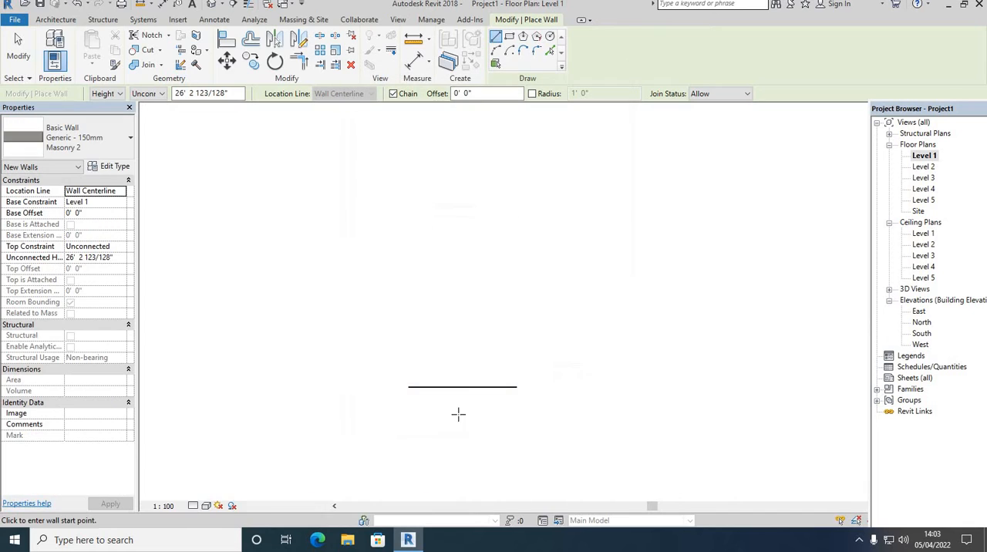
Draw three masonry walls closing a rectangle with the curtain wall, running about 11' up from its left end, across, and down to its right end.
{"action": "left_click", "coordinate": [409, 387]}
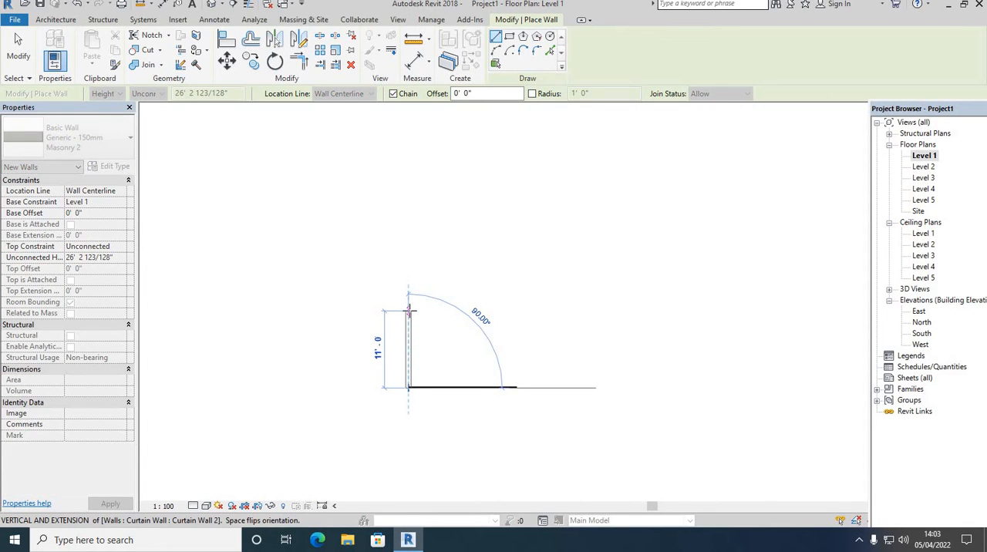
{"action": "left_click", "coordinate": [410, 310]}
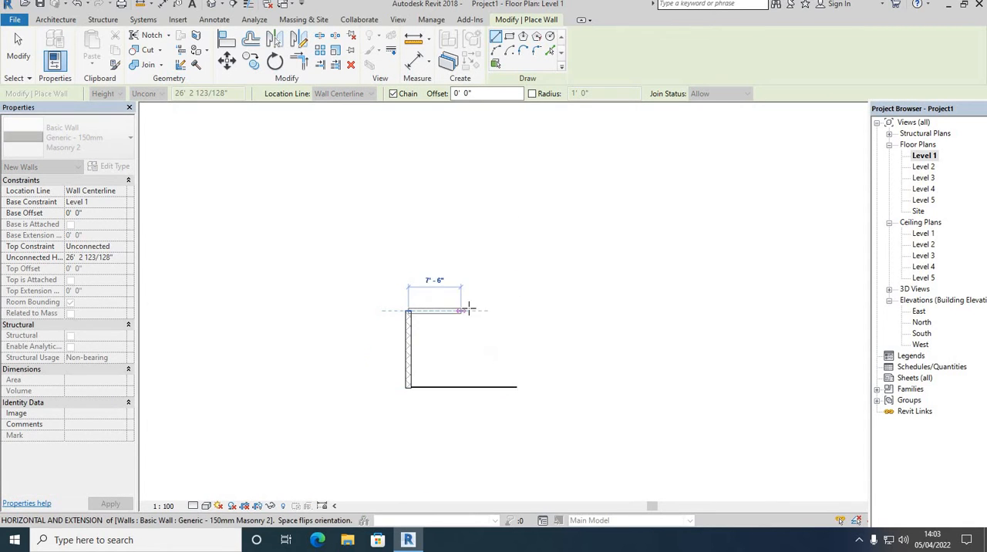
{"action": "left_click", "coordinate": [516, 310]}
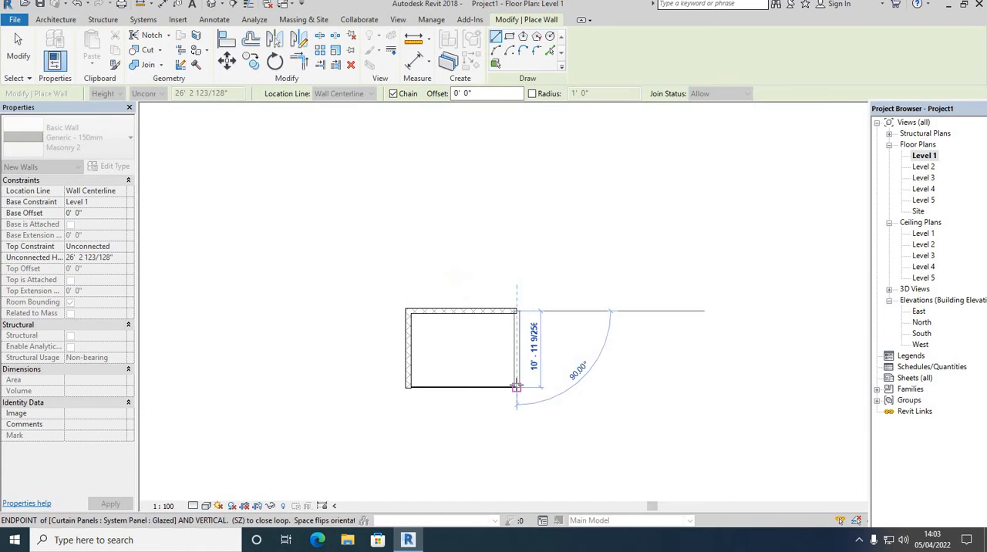
{"action": "left_click", "coordinate": [517, 387]}
{"action": "right_click", "coordinate": [575, 261]}
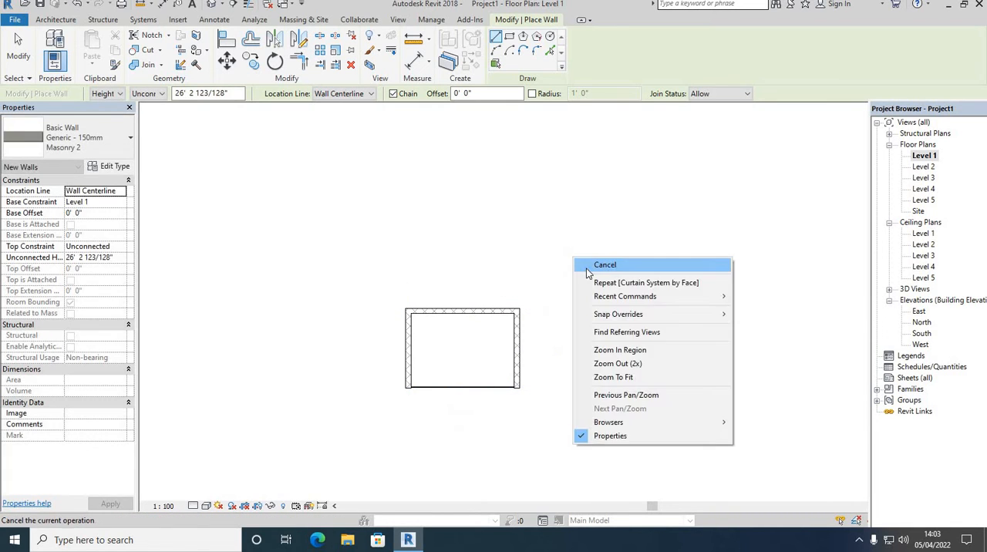
{"action": "left_click", "coordinate": [579, 265]}
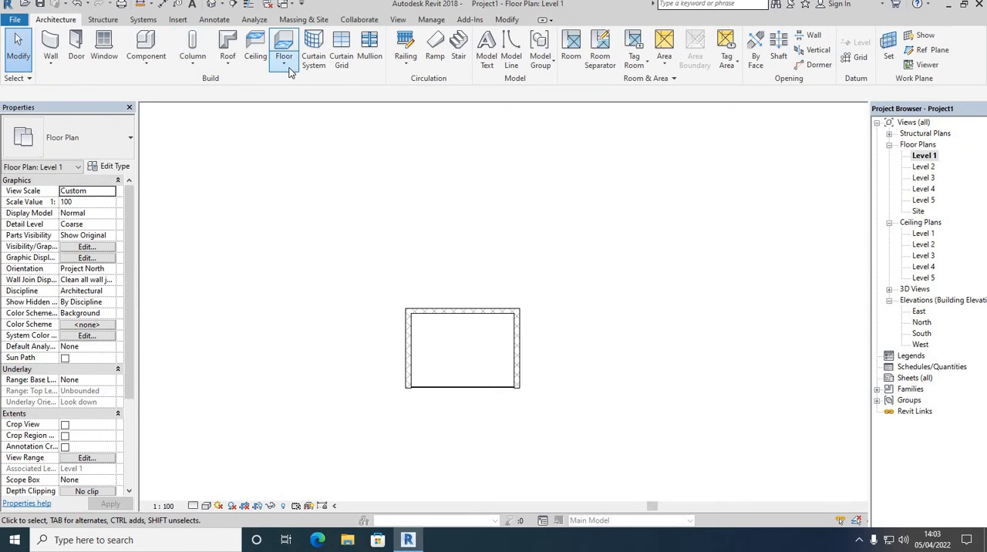
Start a Generic Floor - 400mm architectural floor and outline its boundary by picking the three masonry walls' inner edges and the curtain wall.
{"action": "left_click", "coordinate": [285, 66]}
{"action": "left_click", "coordinate": [304, 85]}
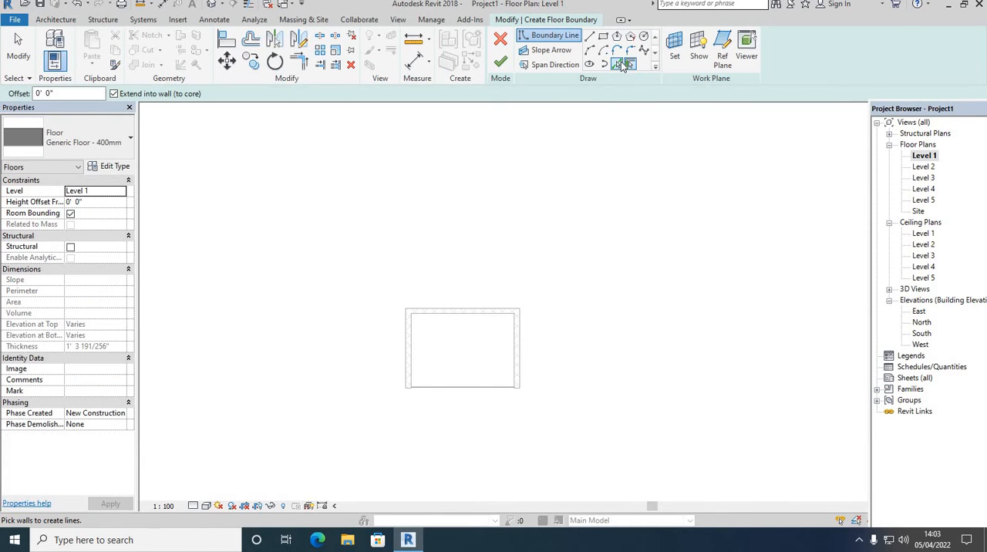
{"action": "left_click", "coordinate": [621, 65]}
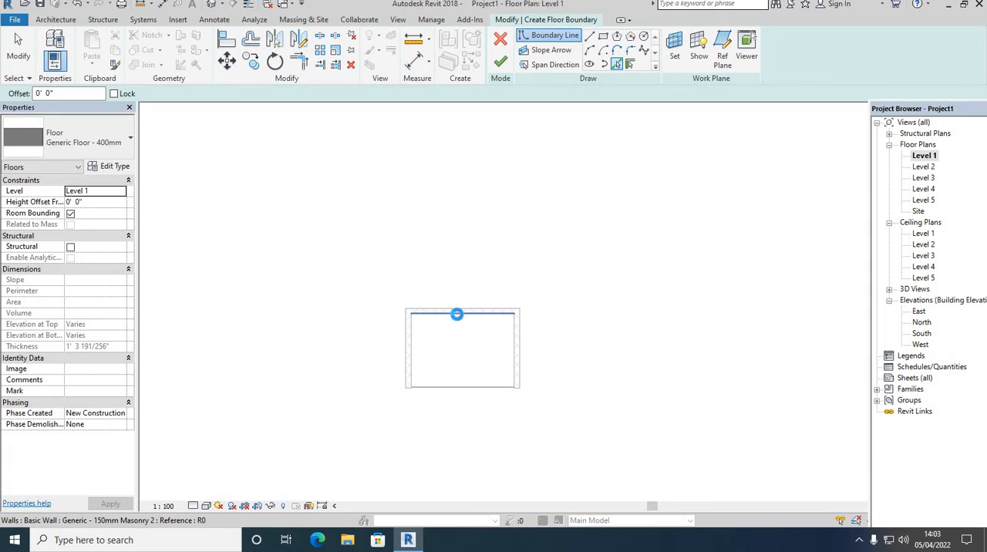
{"action": "left_click", "coordinate": [457, 313]}
{"action": "left_click", "coordinate": [413, 344]}
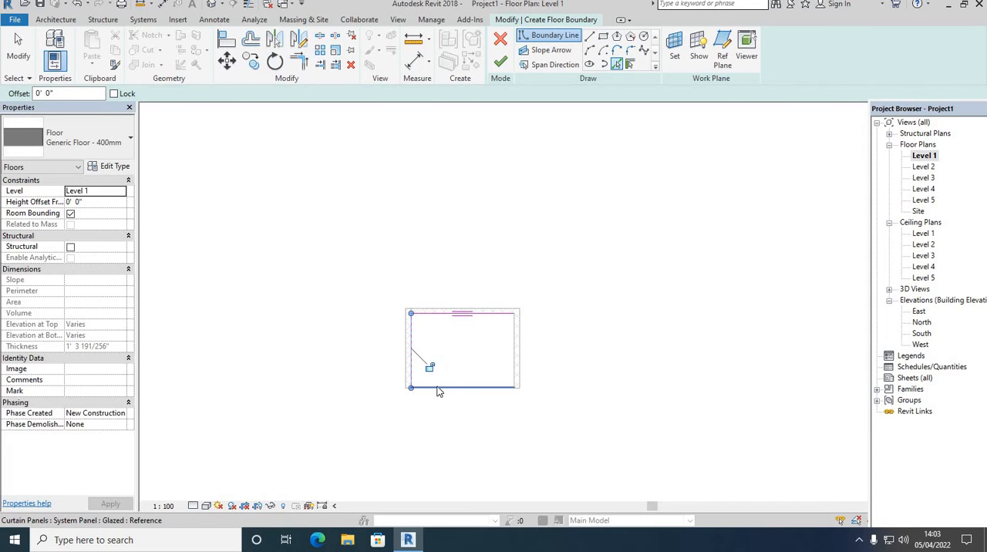
{"action": "left_click", "coordinate": [438, 389]}
{"action": "left_click", "coordinate": [514, 347]}
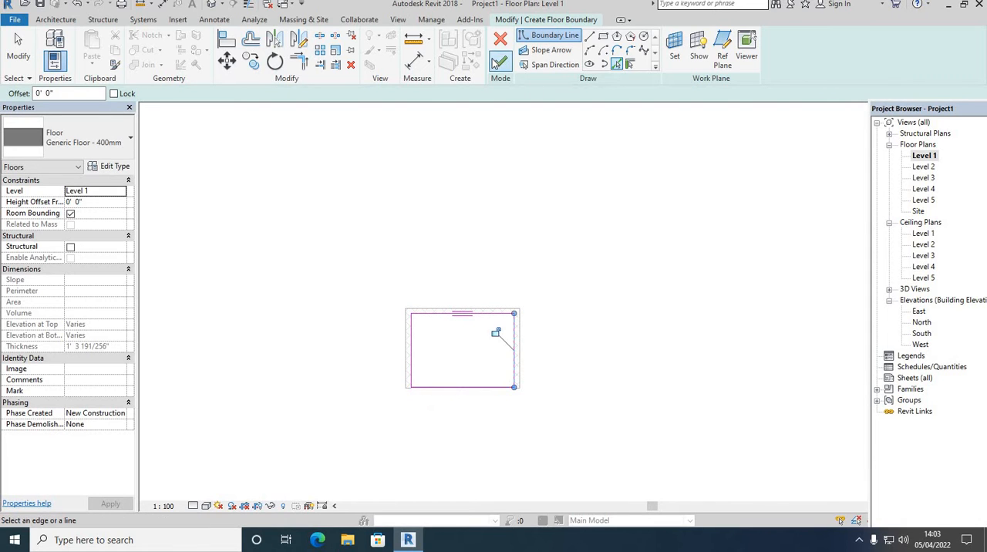
{"action": "left_click", "coordinate": [499, 61]}
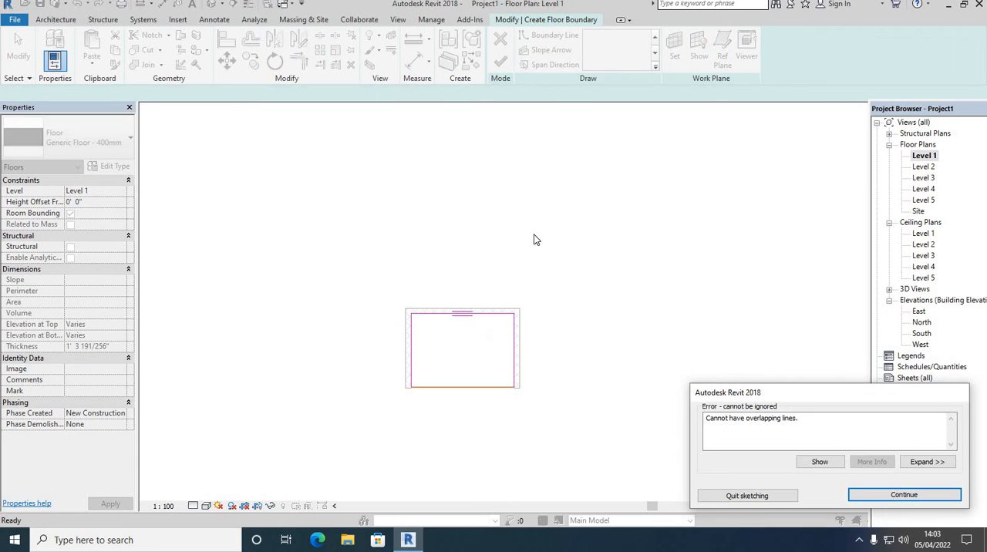
Stop picking lines and delete the overlapping duplicate boundary line along the curtain wall.
{"action": "right_click", "coordinate": [569, 256]}
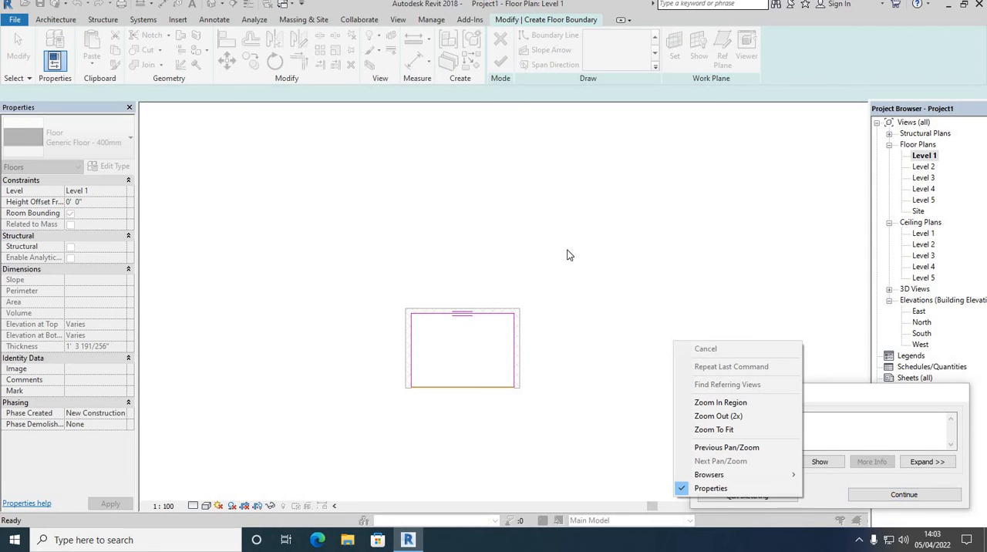
{"action": "left_click", "coordinate": [900, 494]}
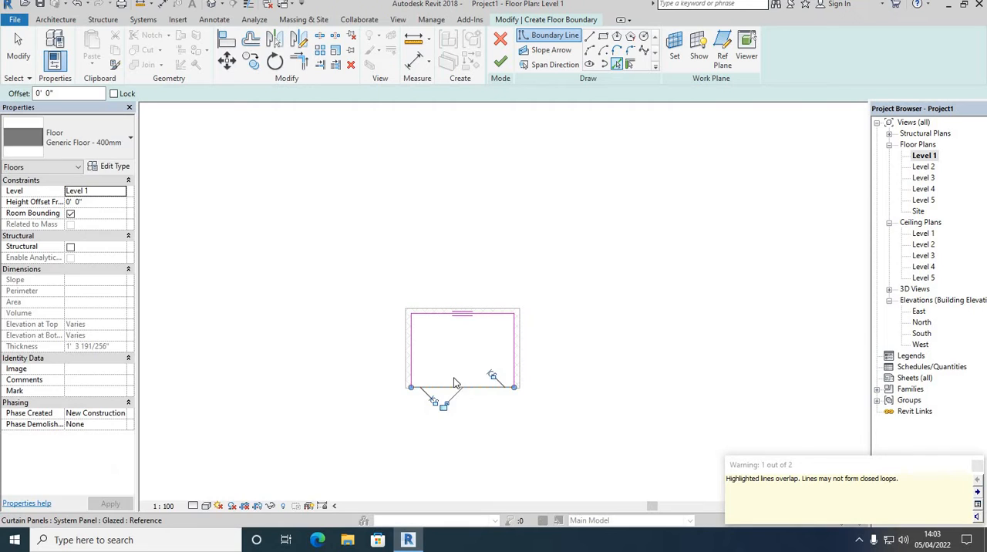
{"action": "key", "text": "Escape"}
{"action": "right_click", "coordinate": [513, 225]}
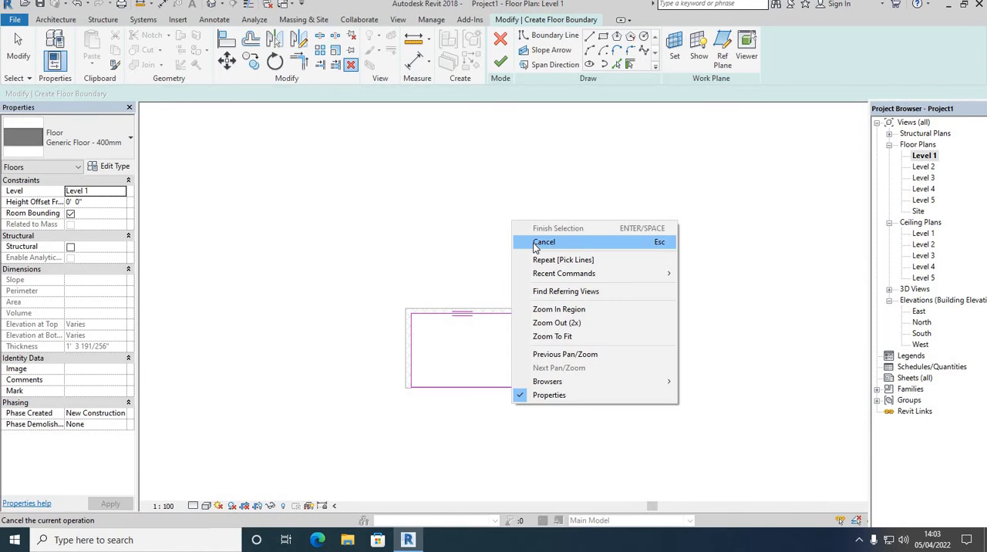
{"action": "left_click", "coordinate": [543, 242]}
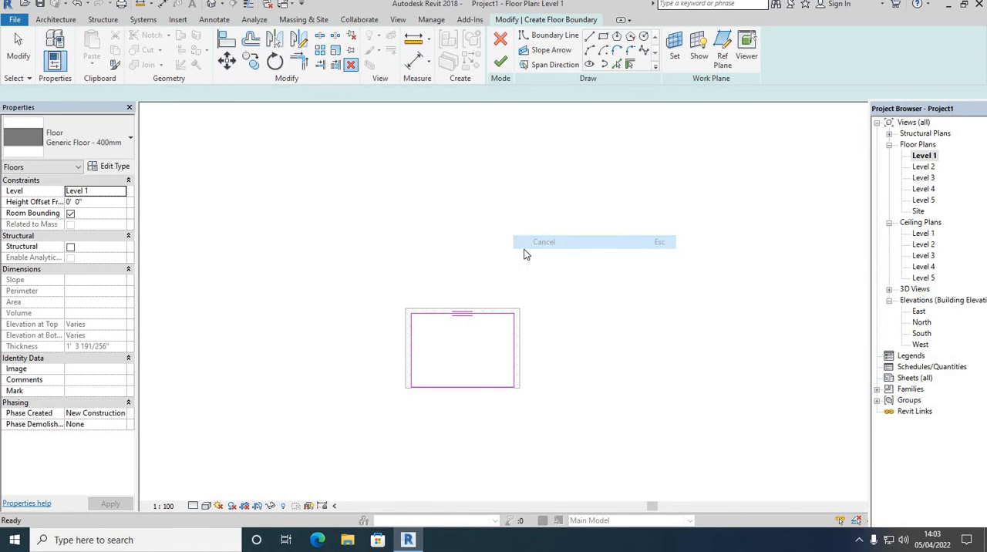
{"action": "left_click", "coordinate": [450, 388]}
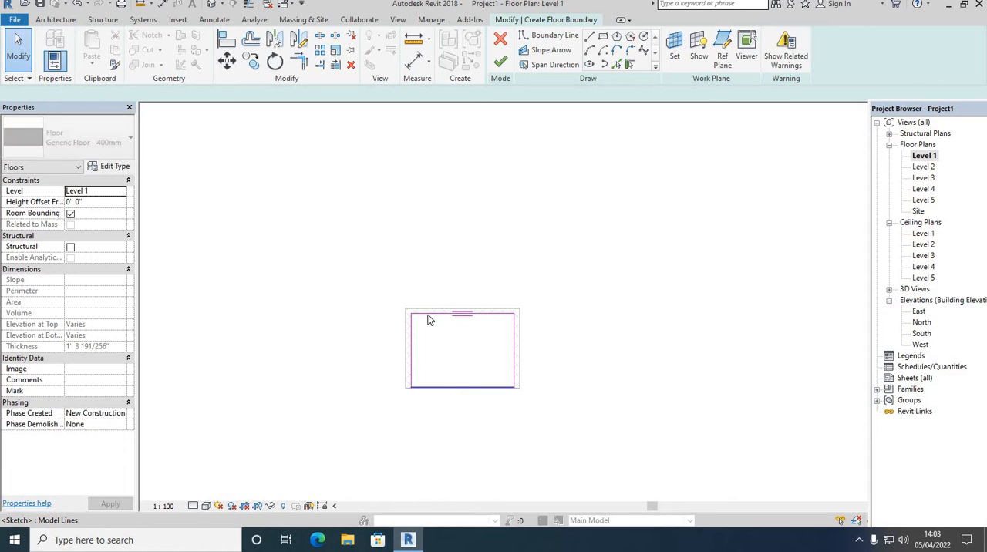
{"action": "left_click", "coordinate": [351, 67]}
{"action": "key", "text": "ctrl+z"}
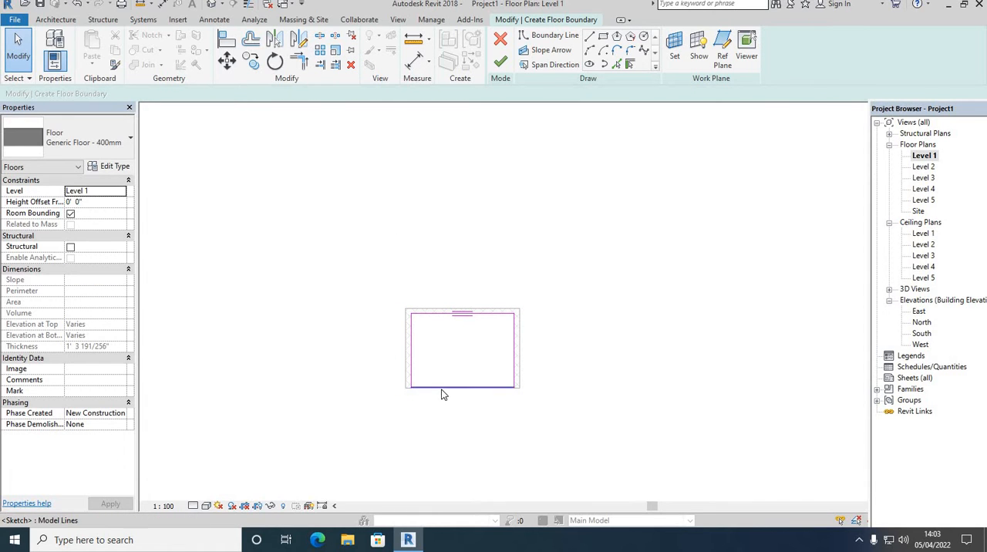
{"action": "left_click", "coordinate": [441, 388]}
{"action": "left_click", "coordinate": [351, 67]}
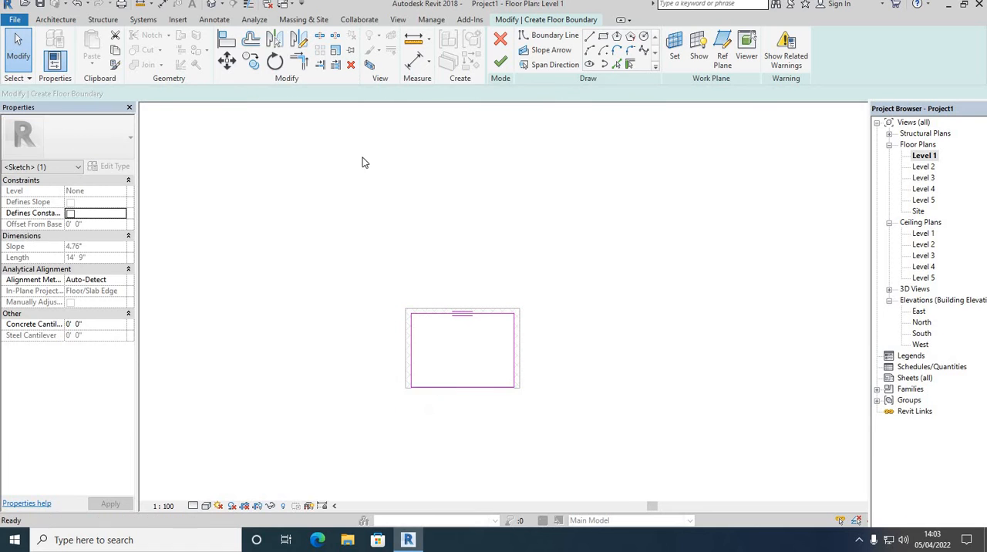
Delete the remaining floor boundary line along the curtain wall and undo that deletion.
{"action": "scroll", "coordinate": [451, 389], "scroll_direction": "up", "scroll_amount": 4}
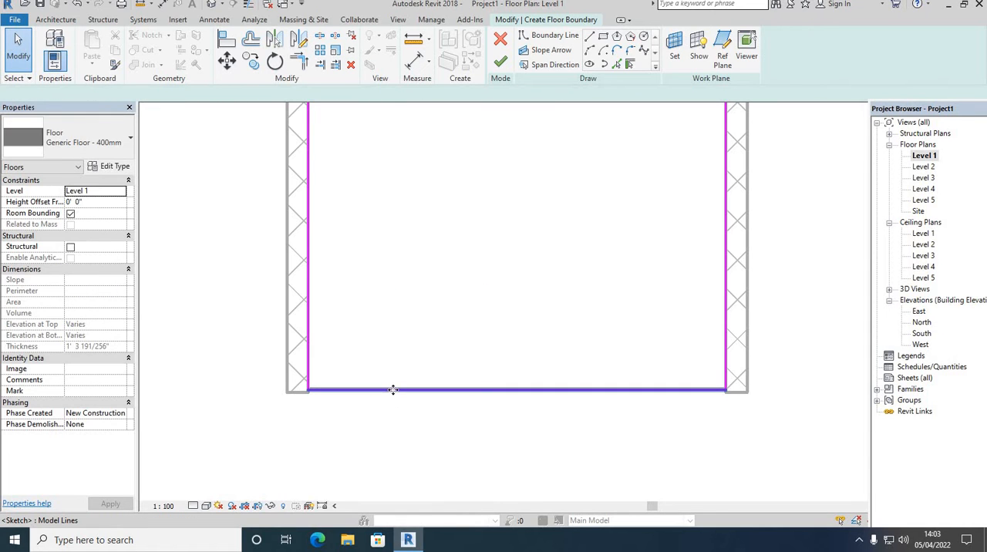
{"action": "left_click", "coordinate": [740, 395]}
{"action": "key", "text": "Delete"}
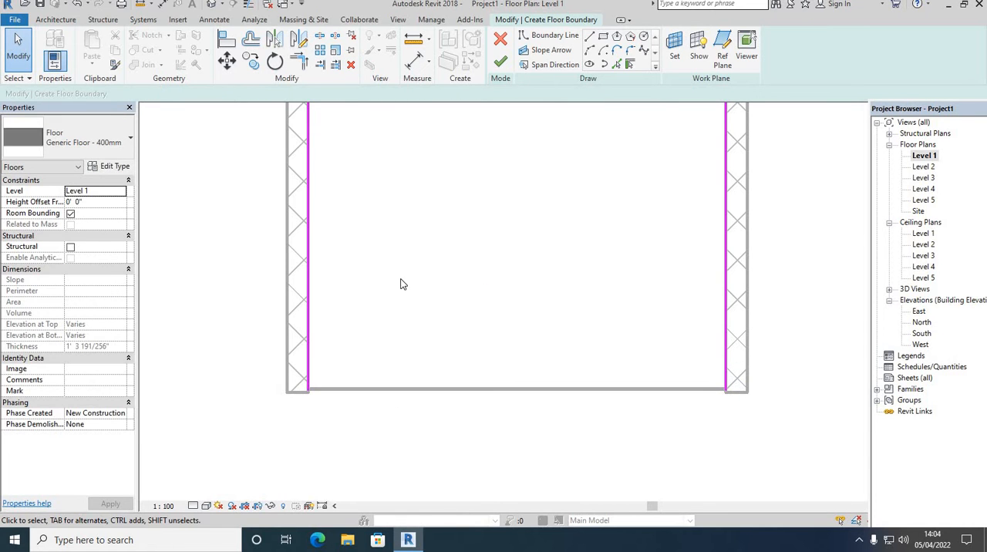
{"action": "key", "text": "ctrl+z"}
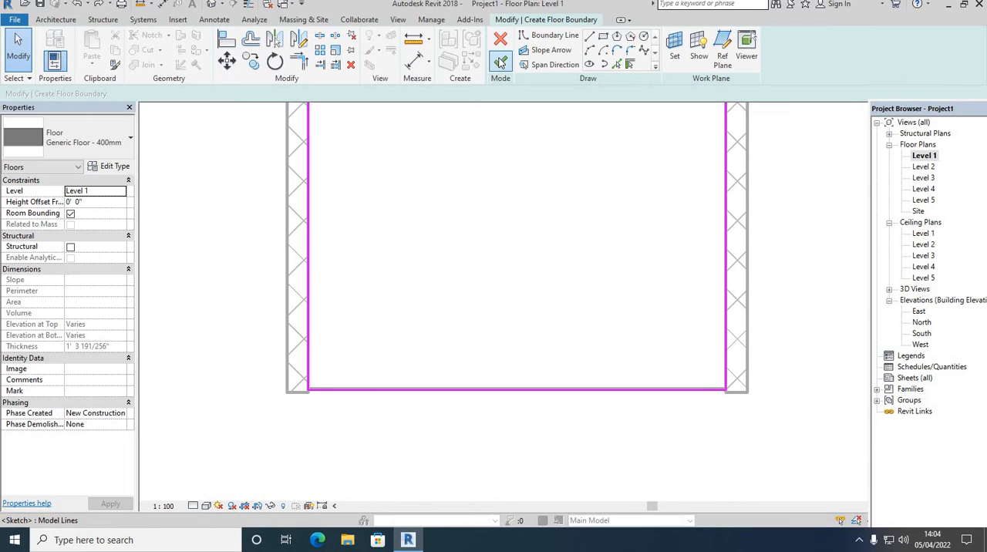
Finish the floor boundary sketch, open the default 3D view and deselect the floor.
{"action": "left_click", "coordinate": [500, 63]}
{"action": "scroll", "coordinate": [427, 325], "scroll_direction": "down", "scroll_amount": 2}
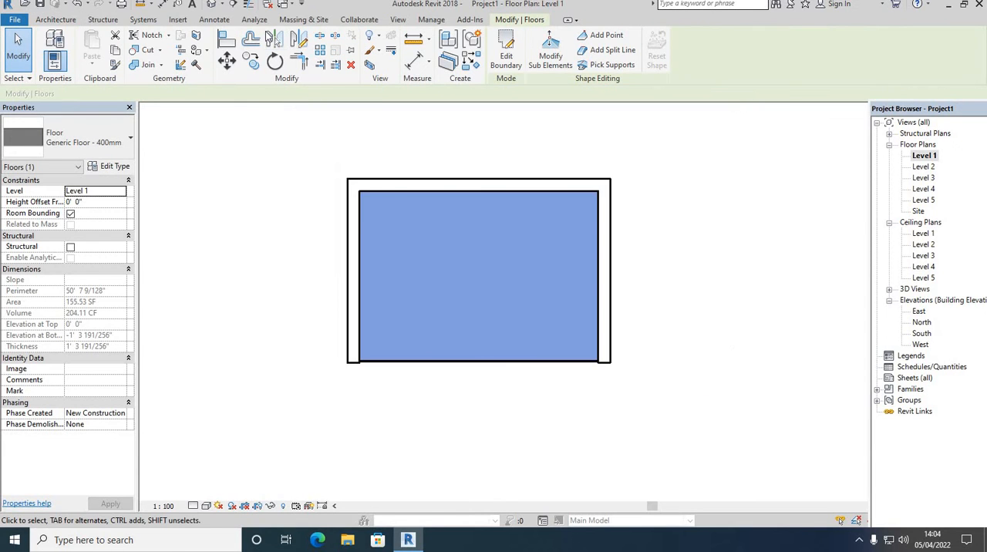
{"action": "left_click", "coordinate": [211, 4]}
{"action": "scroll", "coordinate": [498, 366], "scroll_direction": "down", "scroll_amount": 3}
{"action": "key", "text": "Escape"}
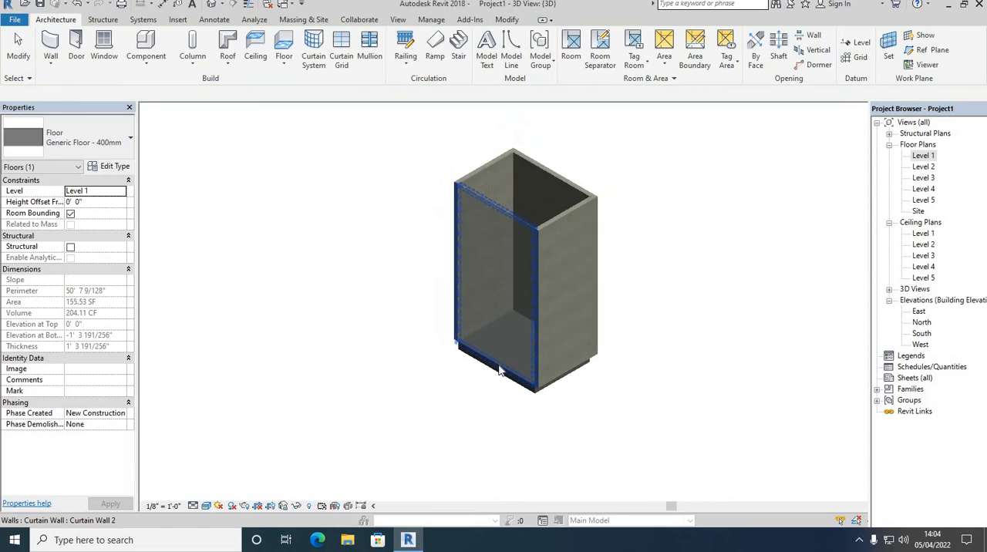
{"action": "right_click", "coordinate": [645, 181]}
{"action": "left_click", "coordinate": [654, 191]}
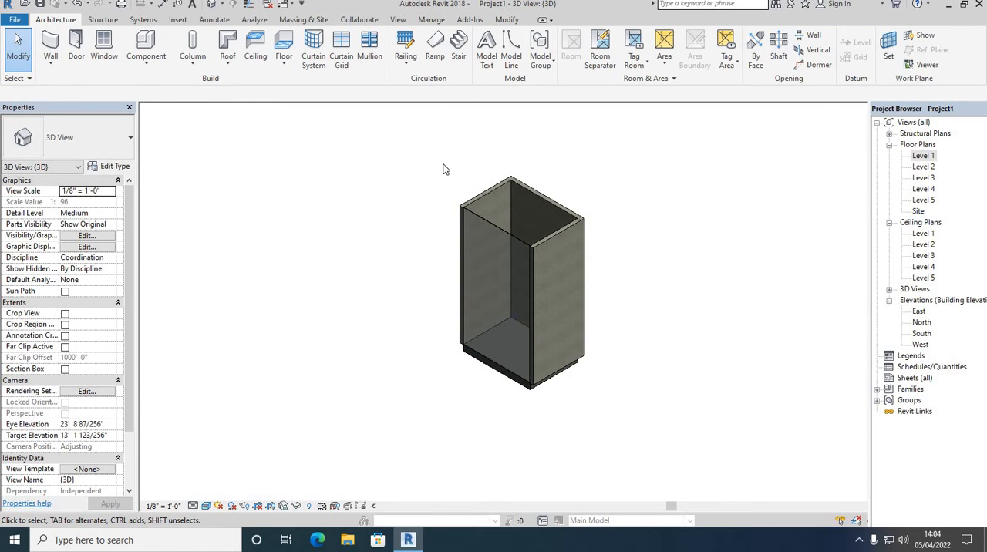
Examine the floor slab and the base of the walls in the 3D view.
{"action": "left_click_drag", "start_coordinate": [435, 154], "coordinate": [585, 139]}
{"action": "right_click", "coordinate": [587, 142]}
{"action": "left_click", "coordinate": [618, 151]}
{"action": "scroll", "coordinate": [468, 414], "scroll_direction": "up", "scroll_amount": 2}
{"action": "middle_click_drag", "start_coordinate": [467, 412], "coordinate": [485, 374], "text": "shift"}
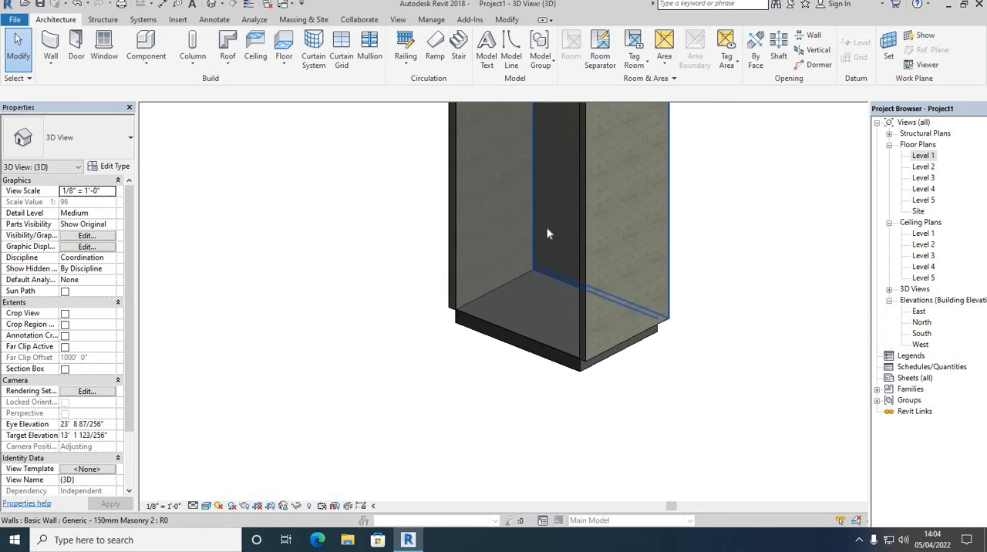
{"action": "scroll", "coordinate": [491, 218], "scroll_direction": "up", "scroll_amount": 2}
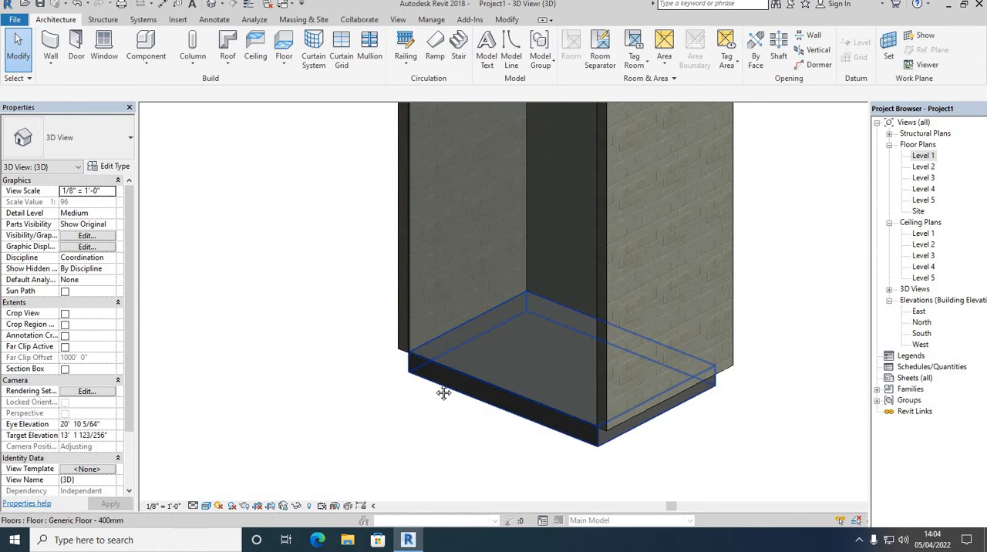
{"action": "middle_click_drag", "start_coordinate": [441, 391], "coordinate": [412, 429], "text": "shift"}
{"action": "scroll", "coordinate": [386, 393], "scroll_direction": "down", "scroll_amount": 5}
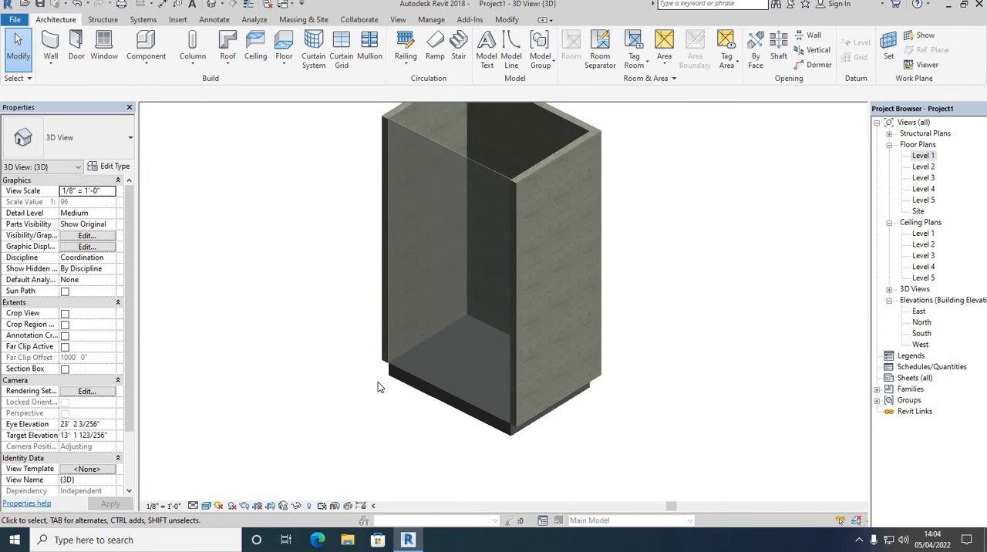
{"action": "scroll", "coordinate": [455, 301], "scroll_direction": "down", "scroll_amount": 2}
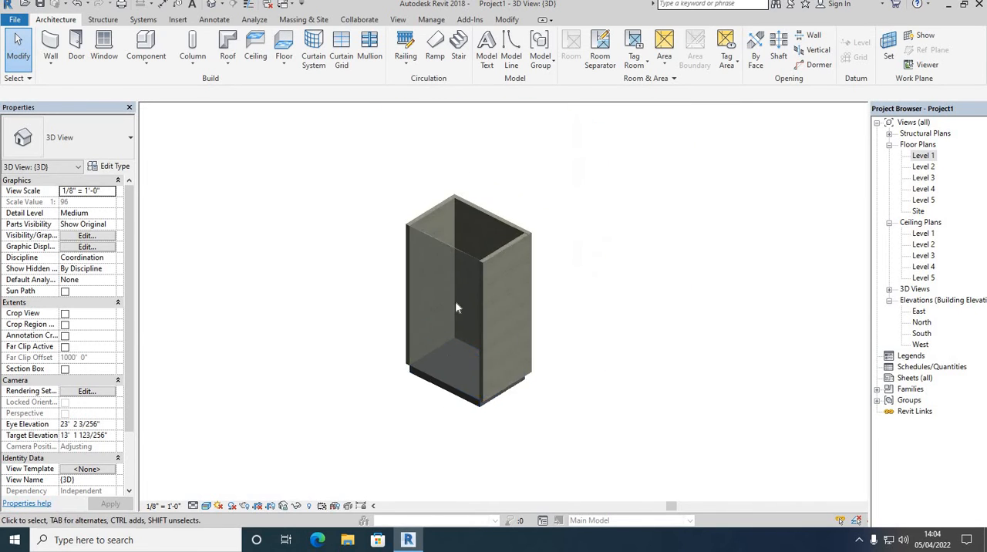
Select the three masonry walls and set their top constraint to Up to level: Level 2.
{"action": "left_click", "coordinate": [430, 212]}
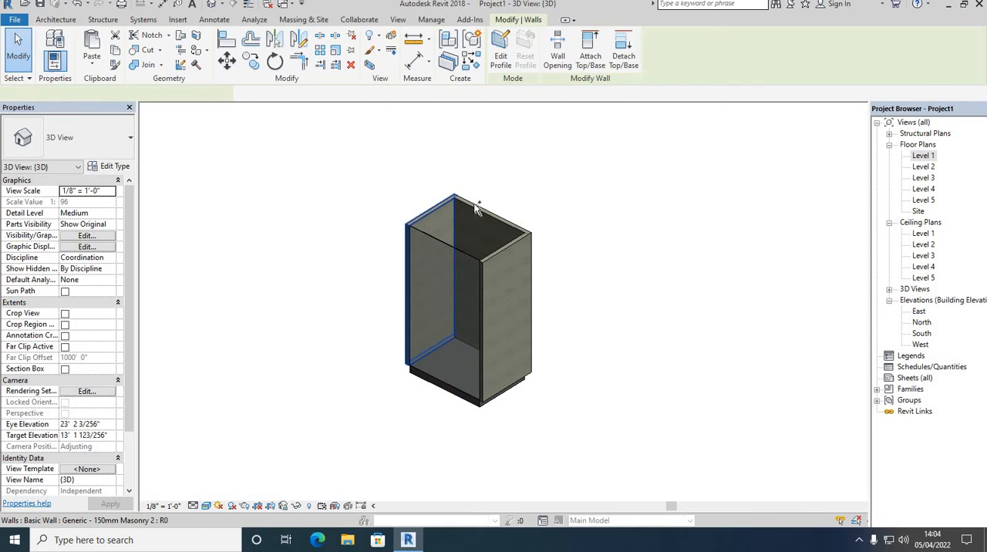
{"action": "left_click", "coordinate": [508, 244], "text": "ctrl"}
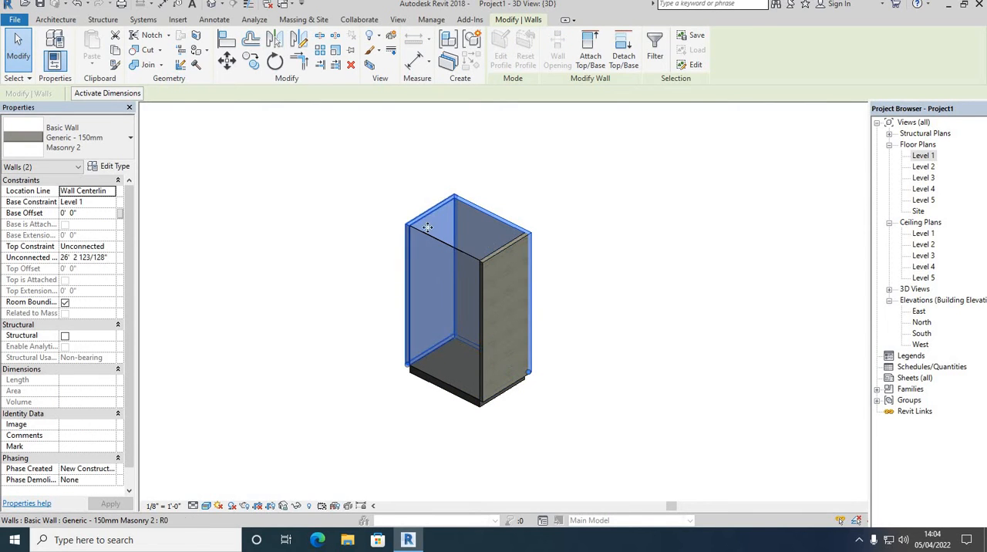
{"action": "left_click", "coordinate": [501, 248], "text": "ctrl"}
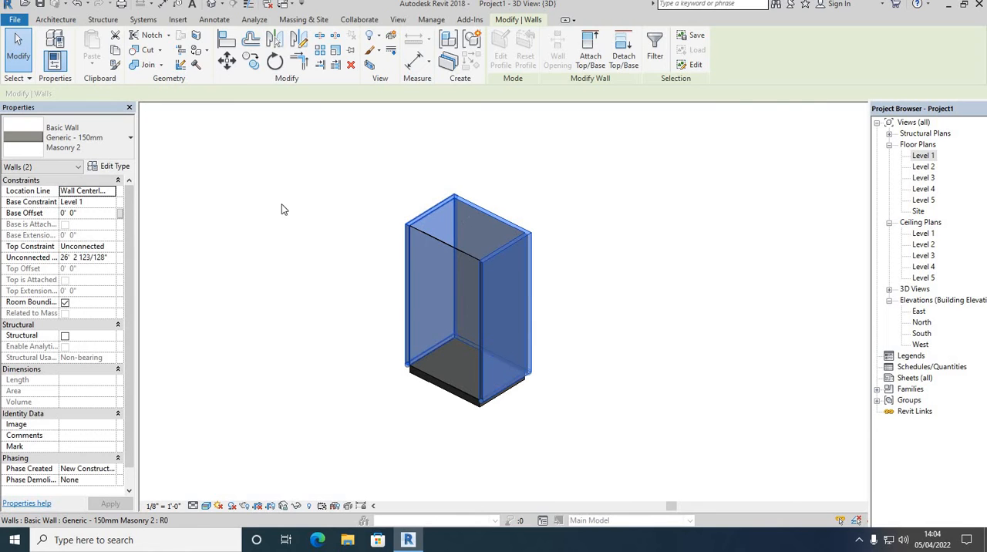
{"action": "left_click", "coordinate": [108, 247]}
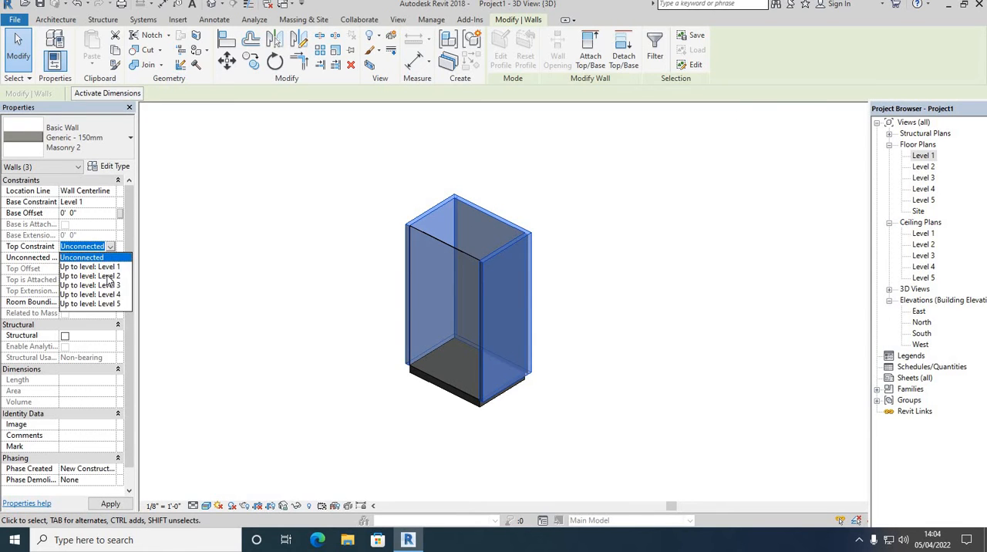
{"action": "left_click", "coordinate": [108, 276]}
{"action": "key", "text": "Escape"}
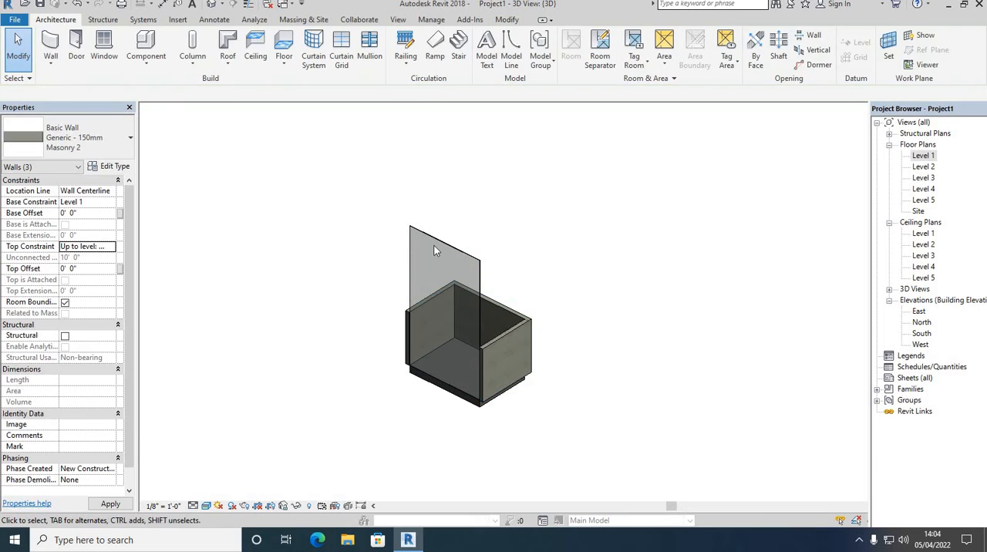
Set the front curtain wall's top constraint to Up to level: Level 2.
{"action": "left_click", "coordinate": [436, 250]}
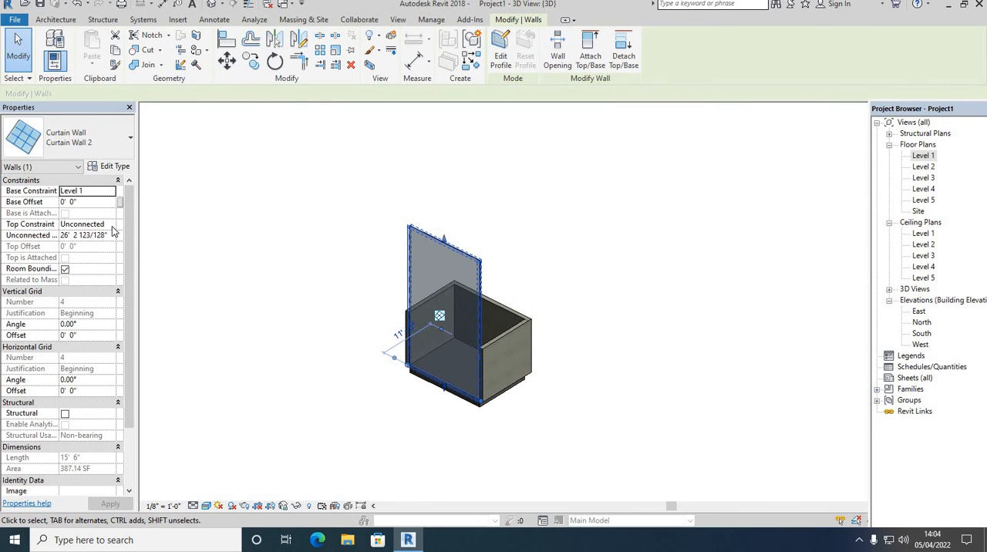
{"action": "left_click", "coordinate": [112, 230]}
{"action": "left_click", "coordinate": [105, 256]}
{"action": "left_click", "coordinate": [264, 256]}
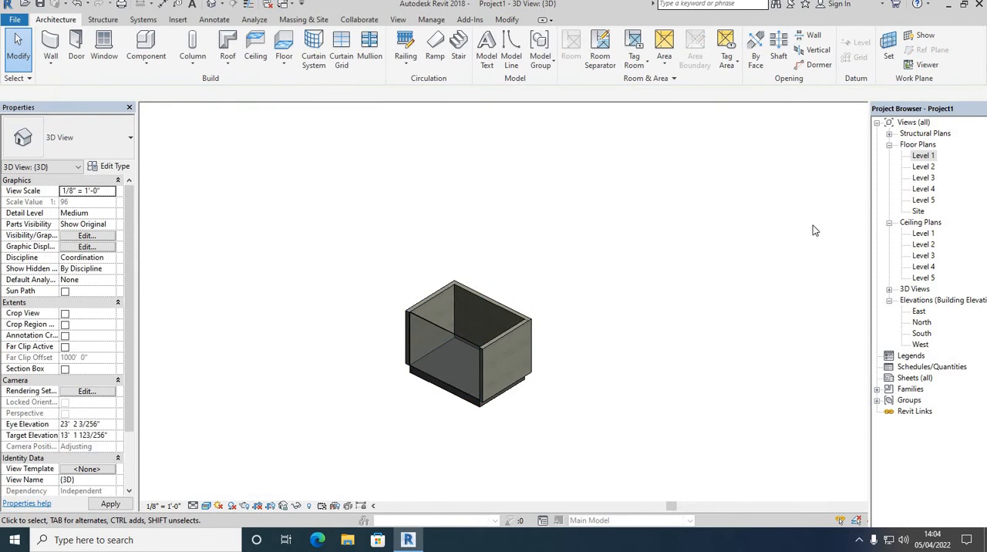
Open the Level 1 floor plan and place an M_Desk 1525 x 762mm in the room, about 7' 10" from the right wall and 6' 8" from the rear wall.
{"action": "double_click", "coordinate": [919, 155]}
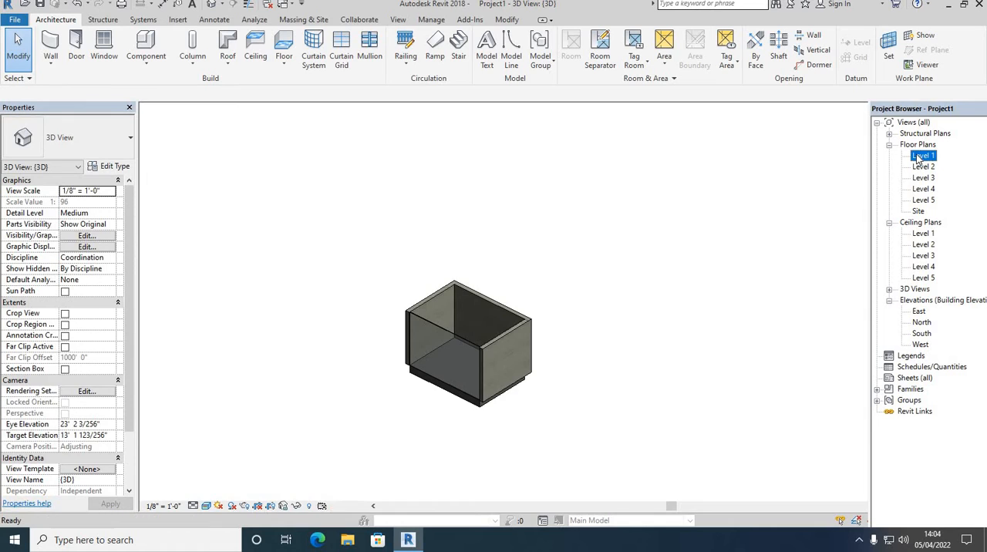
{"action": "left_click", "coordinate": [148, 65]}
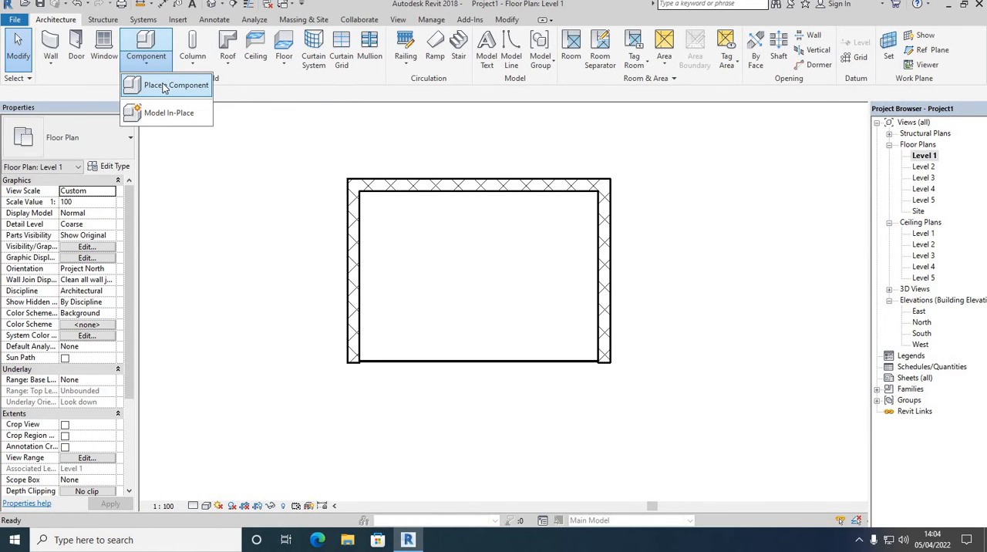
{"action": "left_click", "coordinate": [161, 84]}
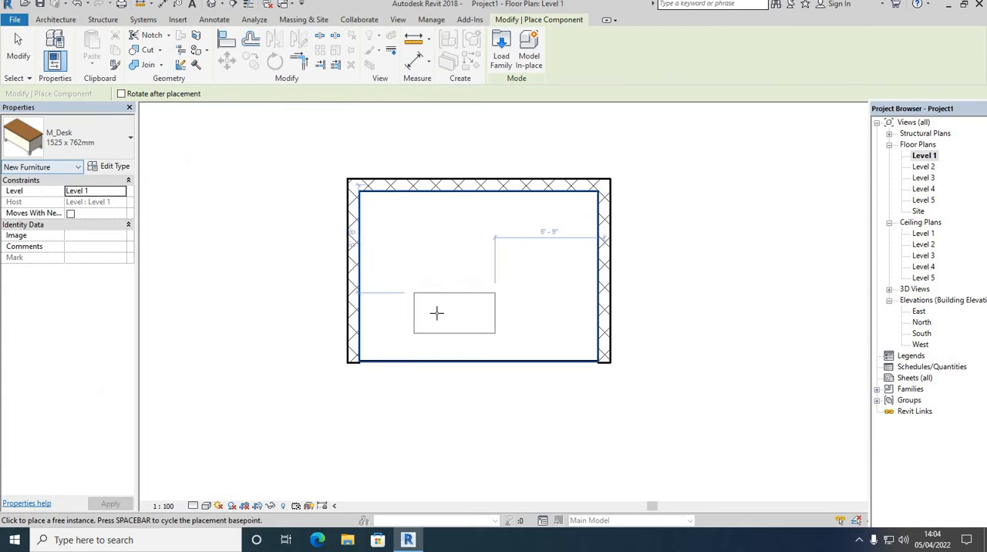
{"action": "left_click", "coordinate": [438, 313]}
{"action": "right_click", "coordinate": [726, 209]}
{"action": "left_click", "coordinate": [742, 217]}
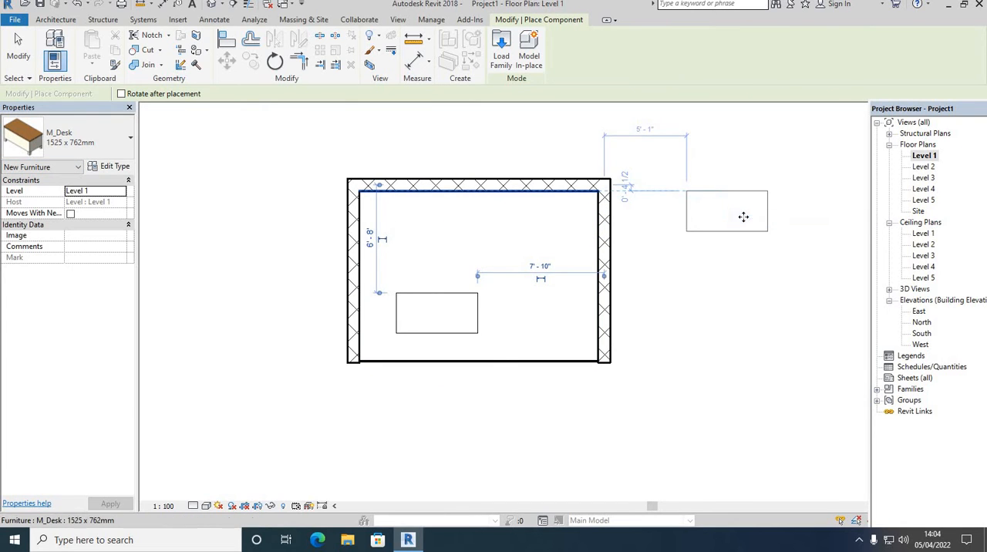
Leave desk placement and delete the stray M_Desk placed outside the room, beyond the right wall.
{"action": "left_click", "coordinate": [743, 216]}
{"action": "right_click", "coordinate": [743, 217]}
{"action": "left_click", "coordinate": [753, 227]}
{"action": "right_click", "coordinate": [732, 178]}
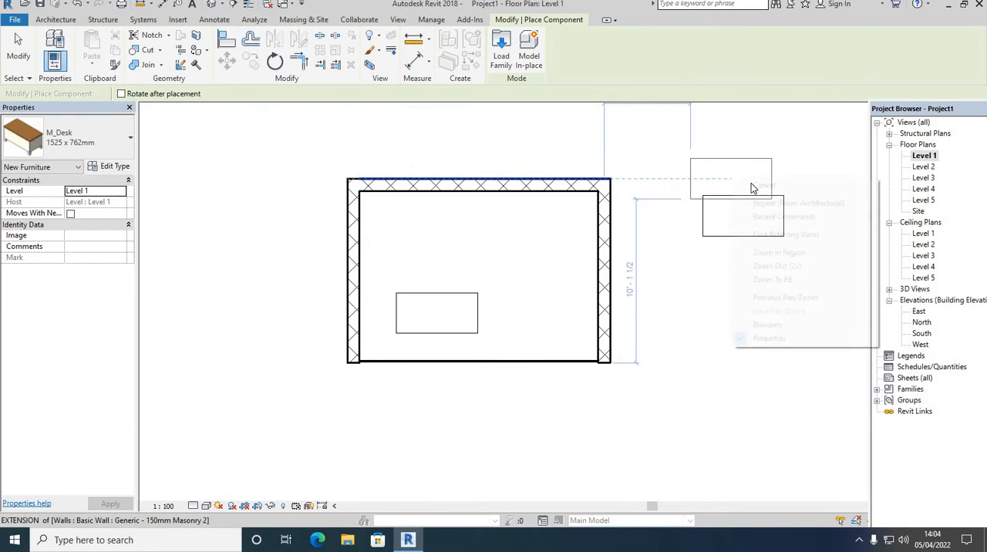
{"action": "left_click", "coordinate": [758, 187]}
{"action": "left_click", "coordinate": [742, 216]}
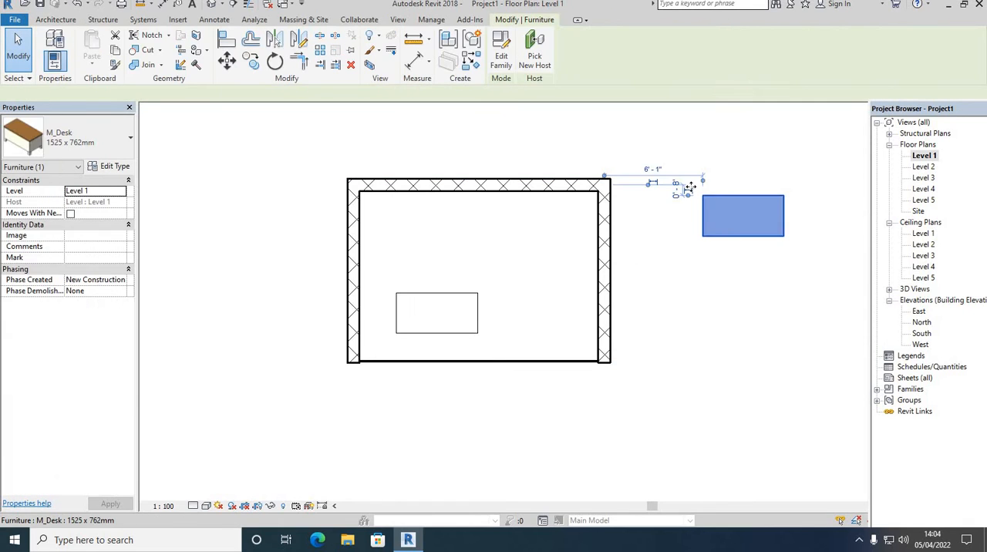
{"action": "key", "text": "Delete"}
Open the 3D view and examine the desk inside the room and the front curtain wall.
{"action": "left_click", "coordinate": [211, 4]}
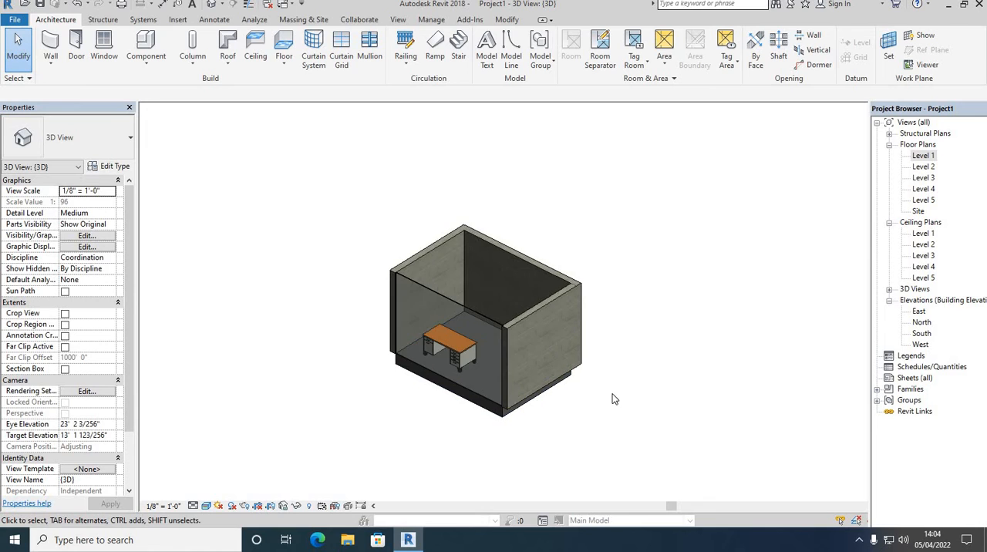
{"action": "middle_click_drag", "start_coordinate": [617, 403], "coordinate": [620, 302], "text": "shift"}
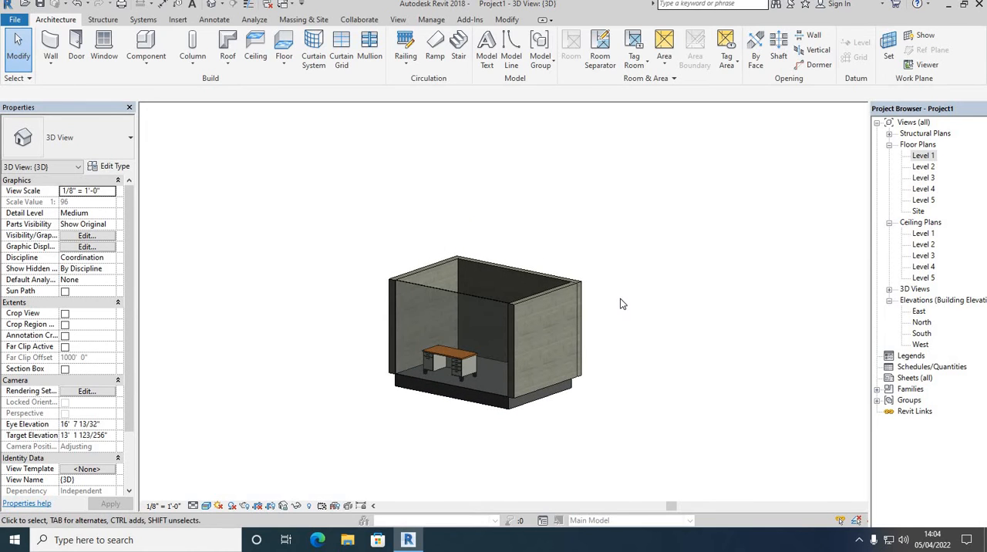
{"action": "right_click", "coordinate": [552, 178]}
{"action": "left_click", "coordinate": [578, 186]}
{"action": "right_click", "coordinate": [507, 152]}
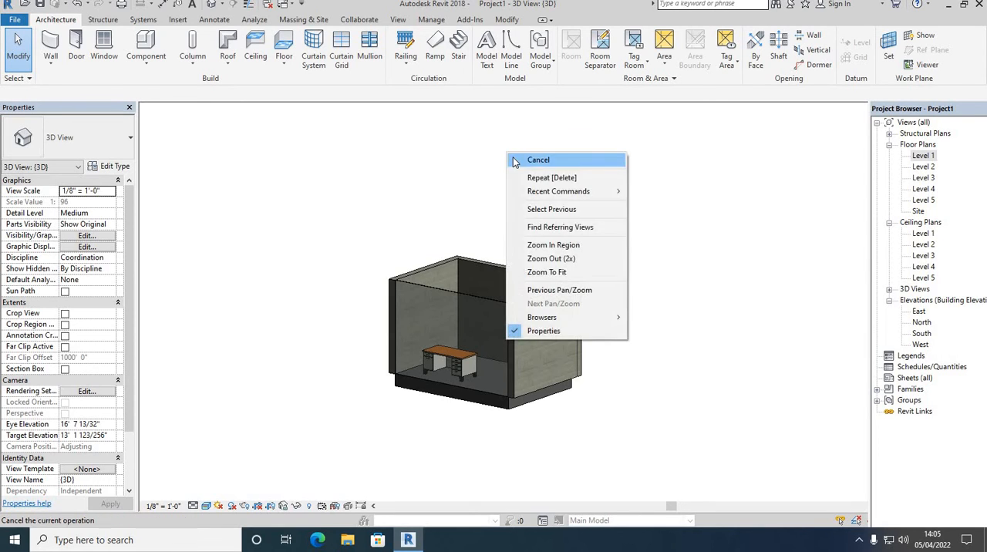
{"action": "left_click", "coordinate": [518, 160]}
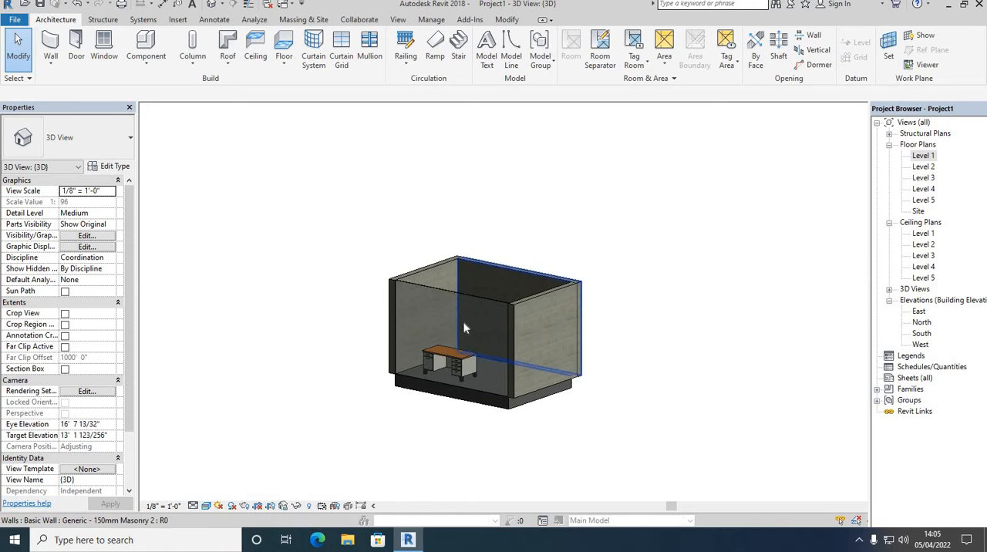
{"action": "scroll", "coordinate": [471, 297], "scroll_direction": "up", "scroll_amount": 2}
{"action": "left_click", "coordinate": [473, 286]}
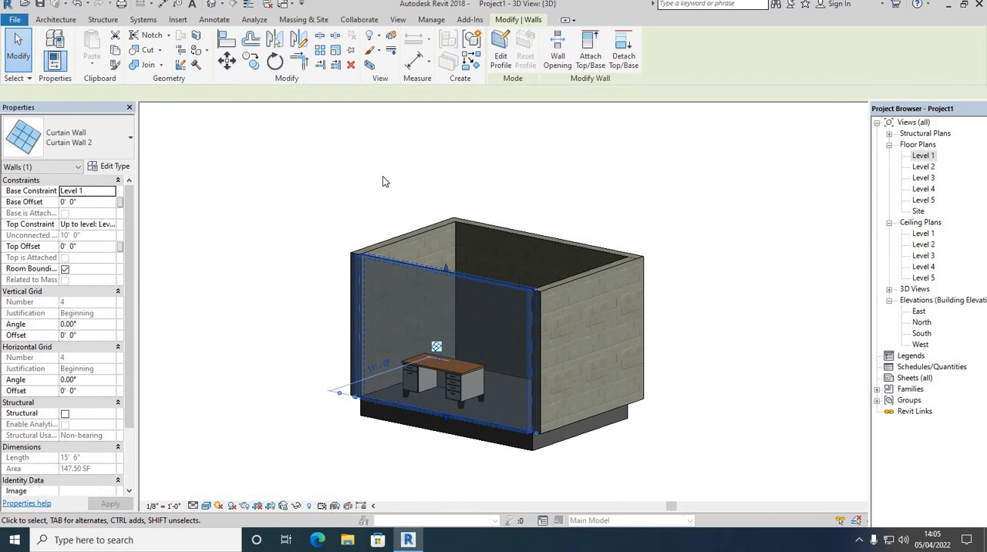
{"action": "right_click", "coordinate": [382, 176]}
{"action": "left_click", "coordinate": [399, 186]}
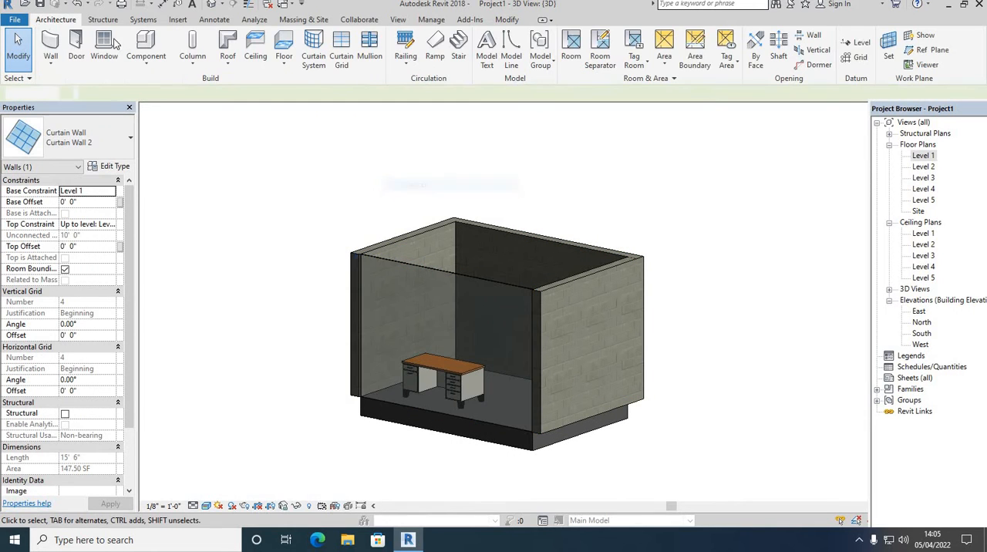
Place three vertical curtain grid lines and one horizontal one across the front curtain wall with All Segments, the first about 2' 10" from its left edge.
{"action": "left_click", "coordinate": [343, 58]}
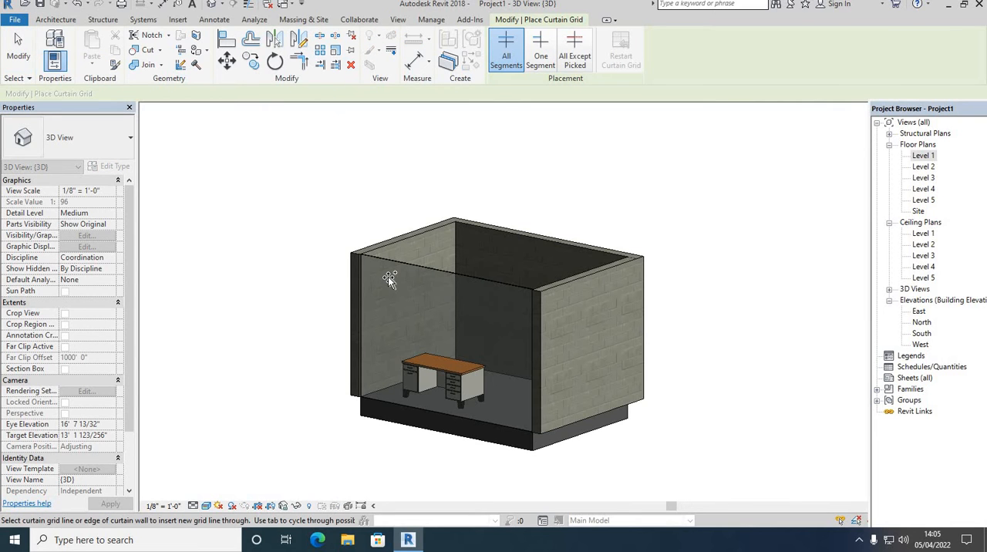
{"action": "scroll", "coordinate": [388, 292], "scroll_direction": "up", "scroll_amount": 1}
{"action": "scroll", "coordinate": [388, 291], "scroll_direction": "up", "scroll_amount": 1}
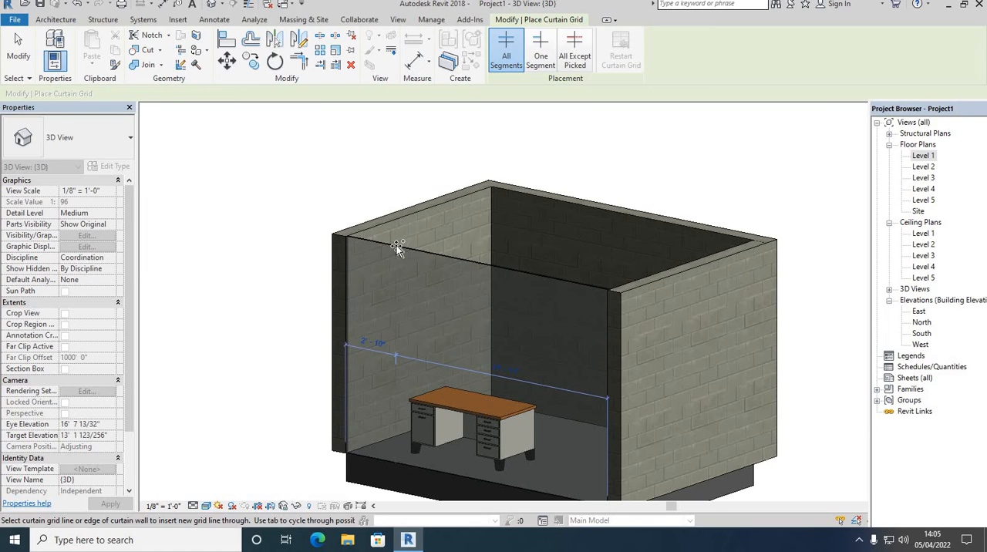
{"action": "left_click", "coordinate": [462, 260]}
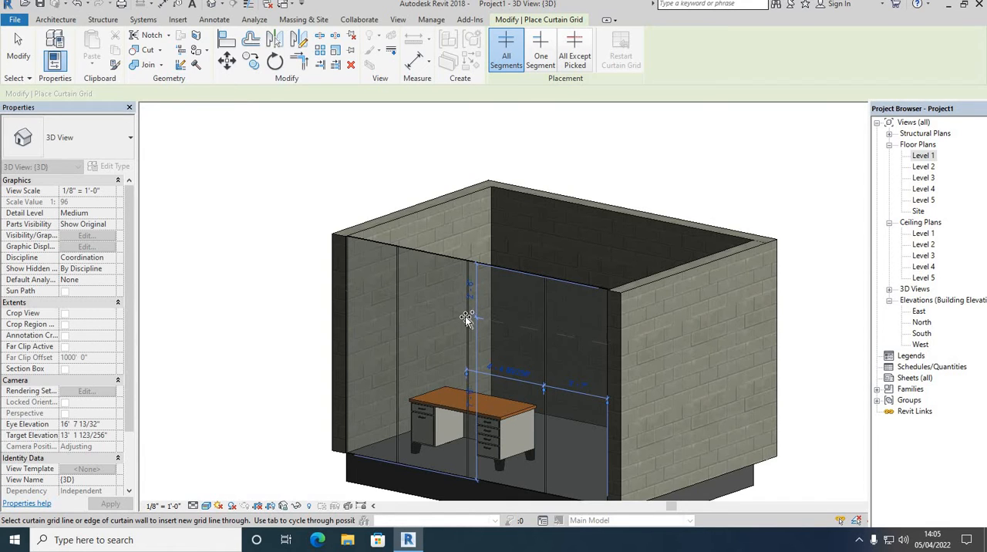
{"action": "right_click", "coordinate": [354, 175]}
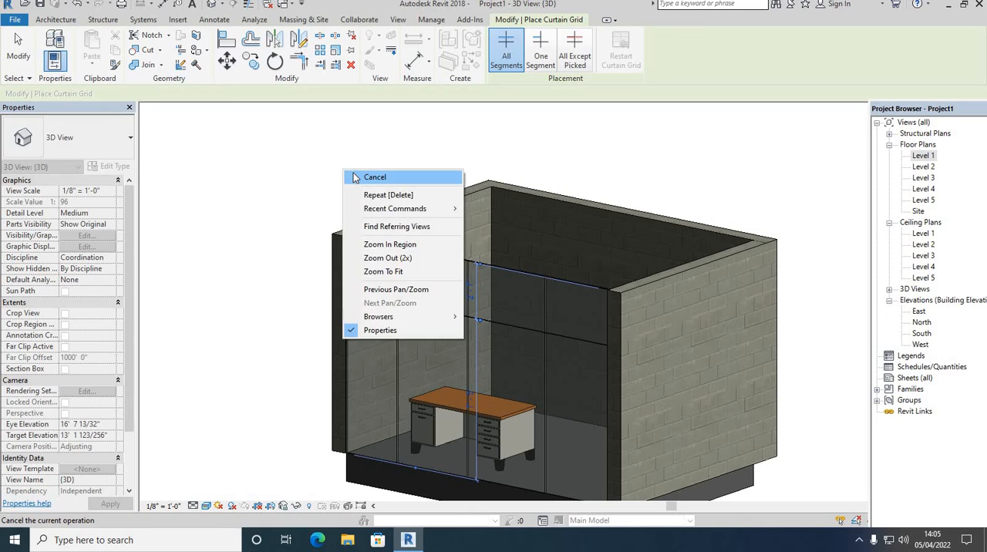
{"action": "left_click", "coordinate": [377, 180]}
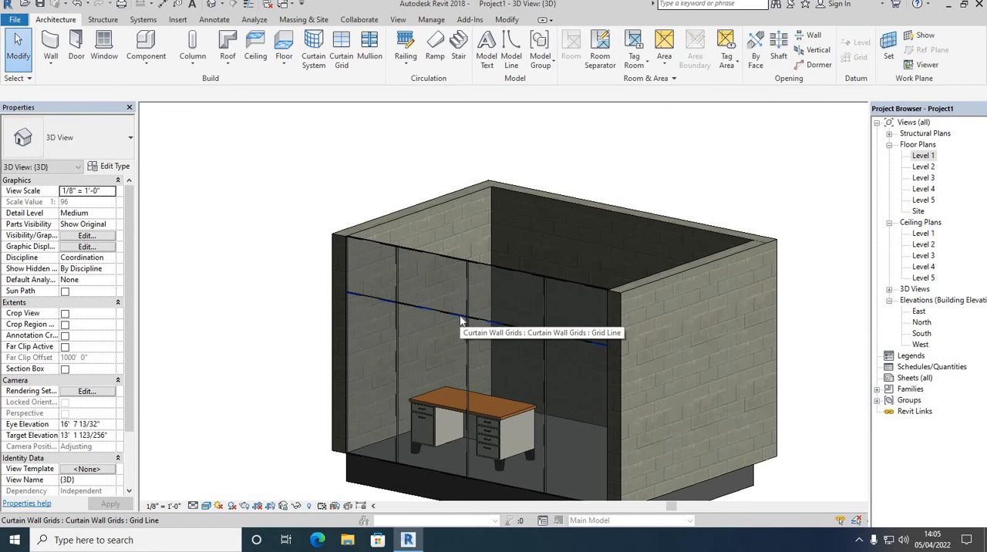
Set the horizontal grid line's distance from the curtain wall's top edge to 3'.
{"action": "left_click", "coordinate": [473, 297]}
{"action": "left_click", "coordinate": [472, 291]}
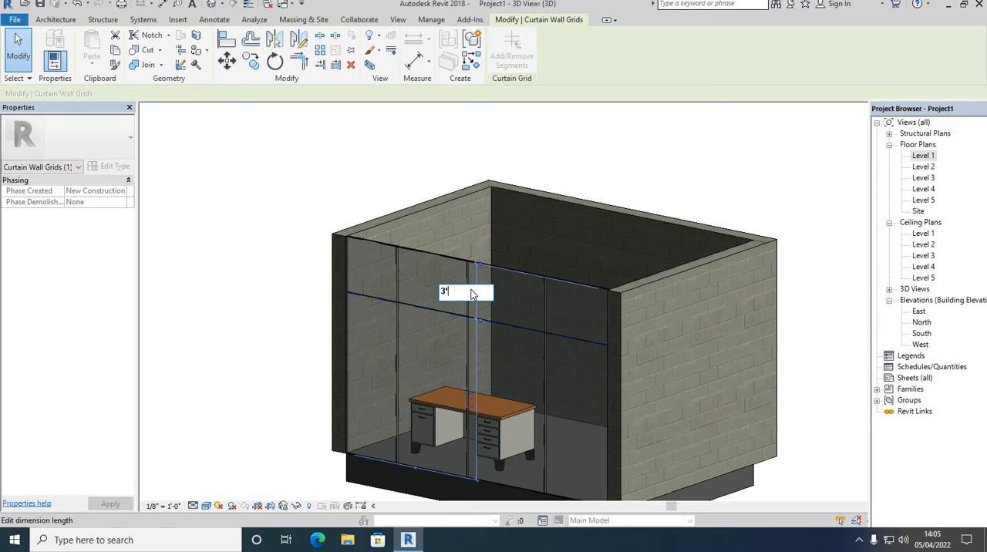
{"action": "type", "text": "3'"}
{"action": "key", "text": "Return"}
{"action": "right_click", "coordinate": [227, 162]}
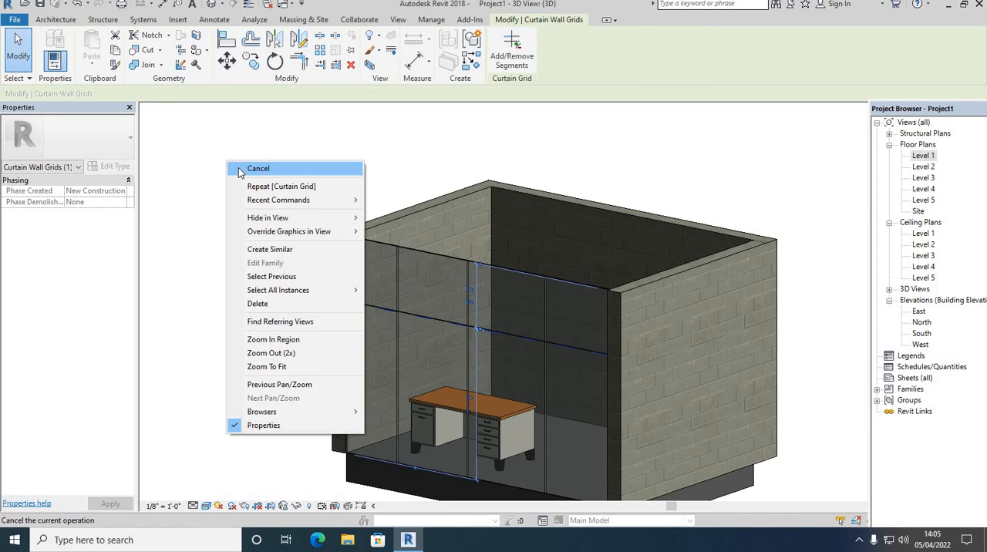
{"action": "left_click", "coordinate": [242, 171]}
{"action": "scroll", "coordinate": [451, 345], "scroll_direction": "up", "scroll_amount": 3}
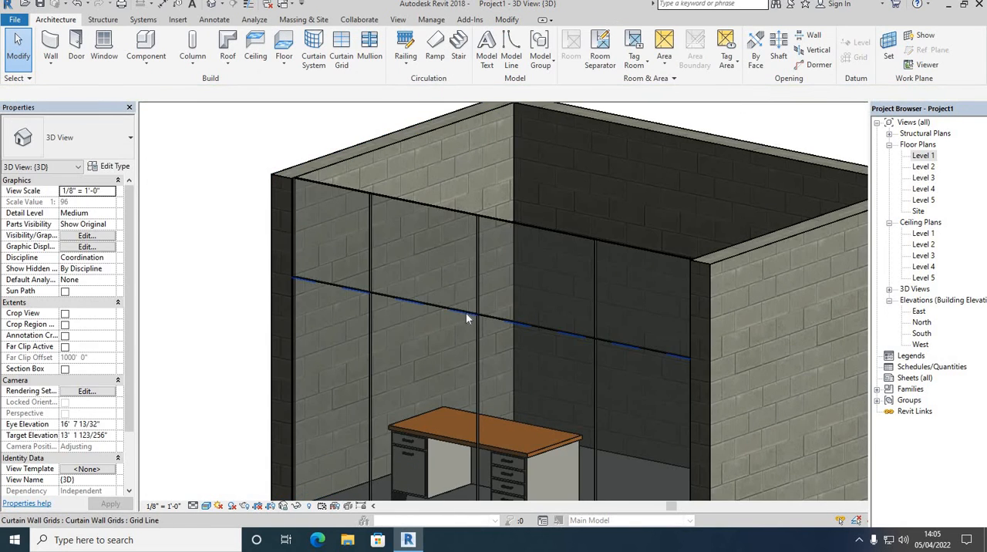
{"action": "left_click", "coordinate": [444, 296]}
{"action": "scroll", "coordinate": [444, 296], "scroll_direction": "down", "scroll_amount": 4}
{"action": "right_click", "coordinate": [251, 189]}
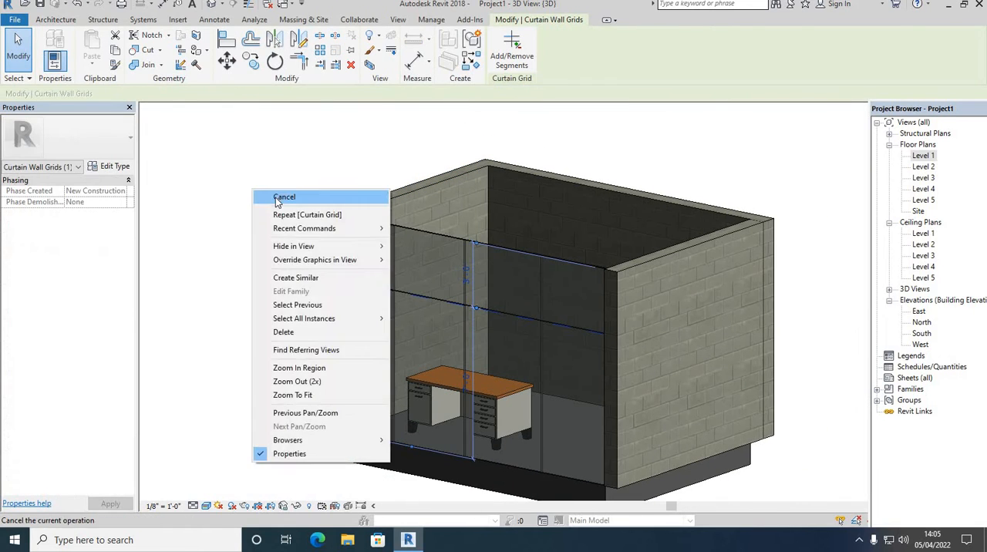
{"action": "left_click", "coordinate": [266, 197]}
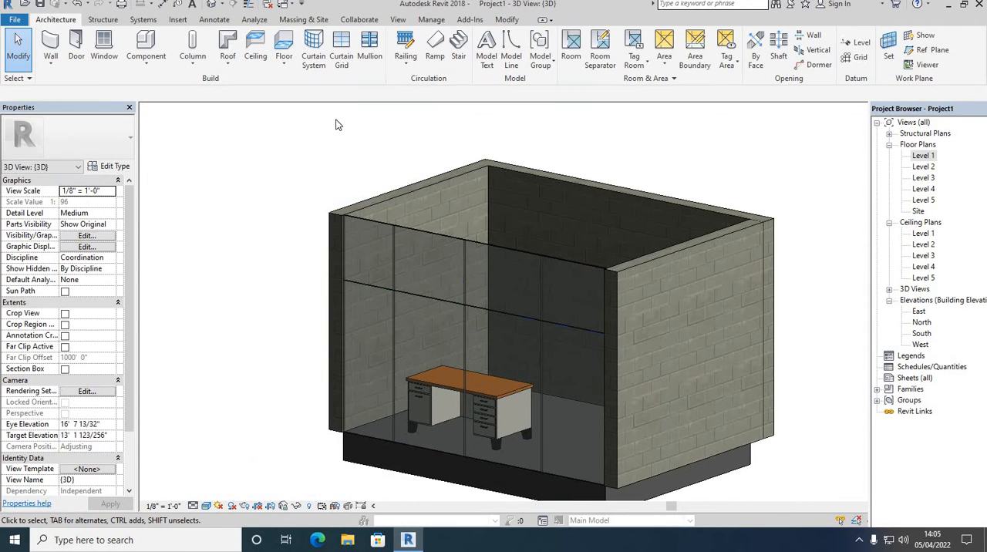
Add One Segment horizontal curtain grid lines in the leftmost and rightmost lower bays of the front curtain wall.
{"action": "left_click", "coordinate": [339, 55]}
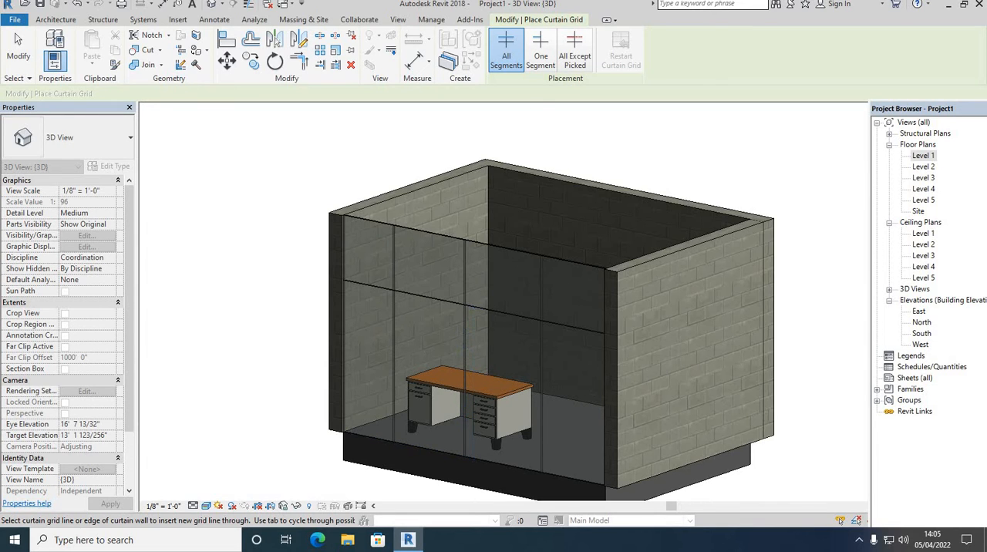
{"action": "left_click", "coordinate": [541, 50]}
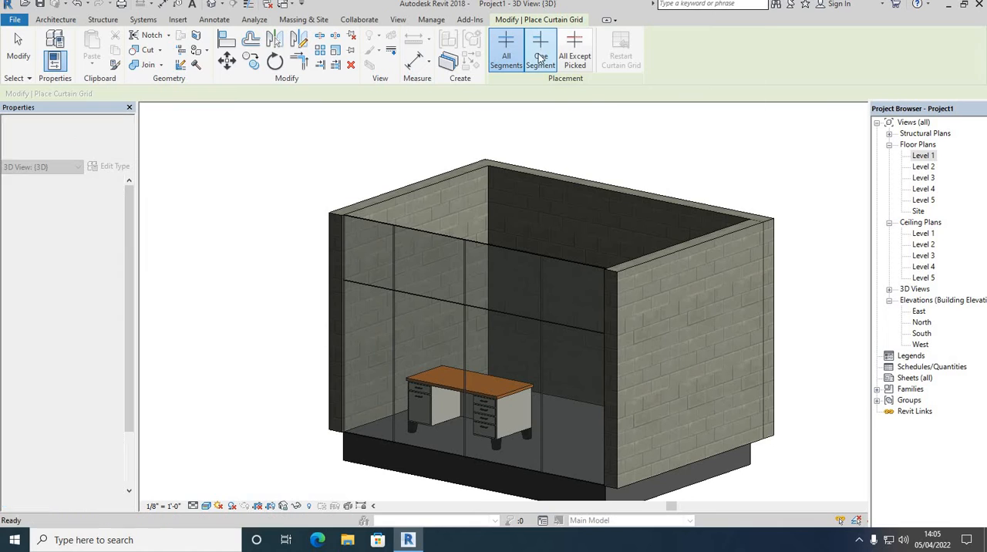
{"action": "left_click", "coordinate": [393, 345]}
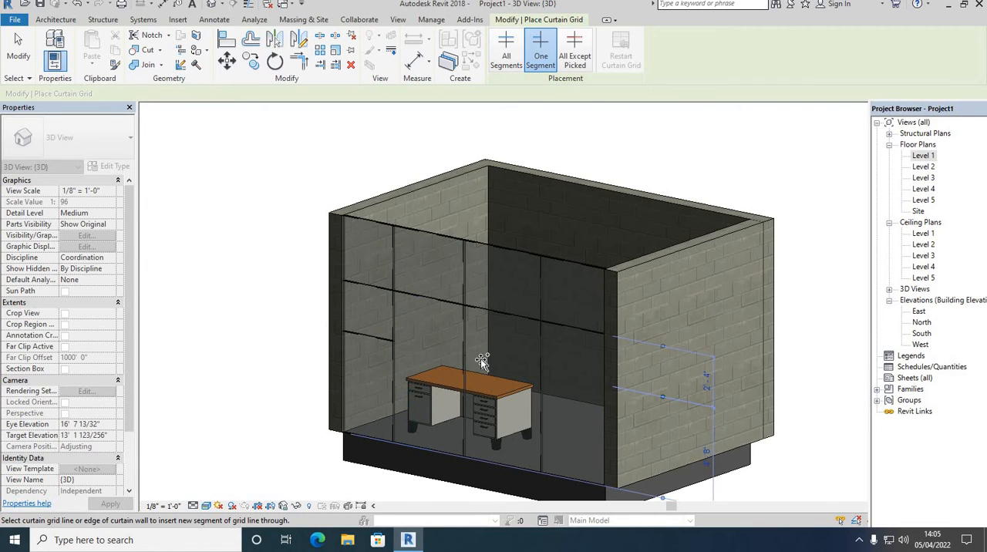
{"action": "left_click", "coordinate": [543, 370]}
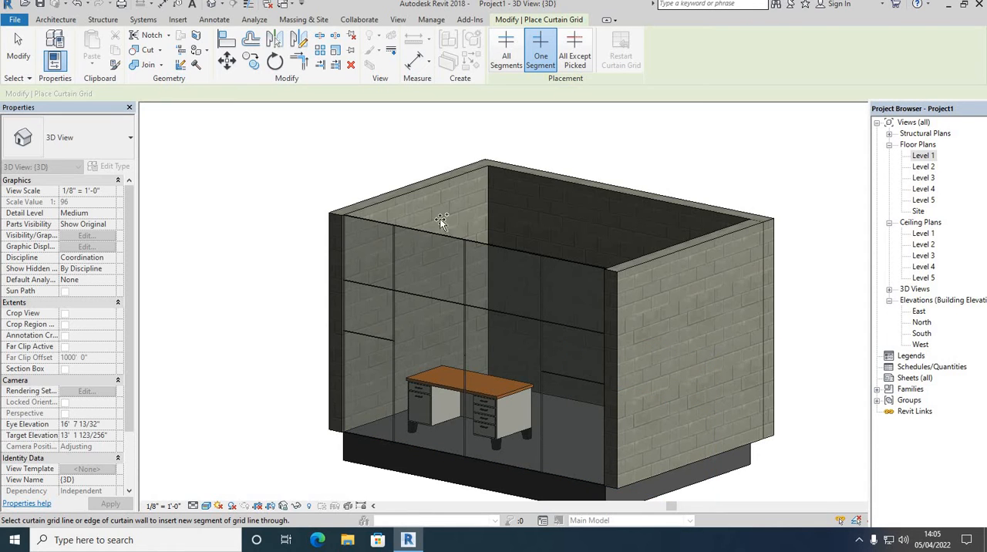
{"action": "right_click", "coordinate": [256, 146]}
{"action": "left_click", "coordinate": [274, 153]}
{"action": "right_click", "coordinate": [271, 157]}
{"action": "left_click", "coordinate": [285, 163]}
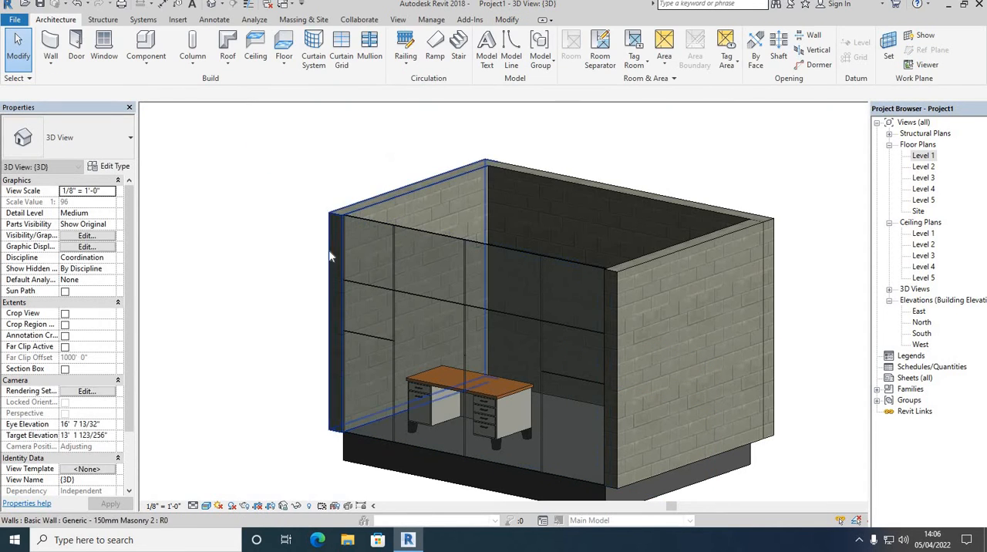
{"action": "scroll", "coordinate": [260, 214], "scroll_direction": "up", "scroll_amount": 3}
{"action": "right_click", "coordinate": [221, 164]}
{"action": "left_click", "coordinate": [231, 168]}
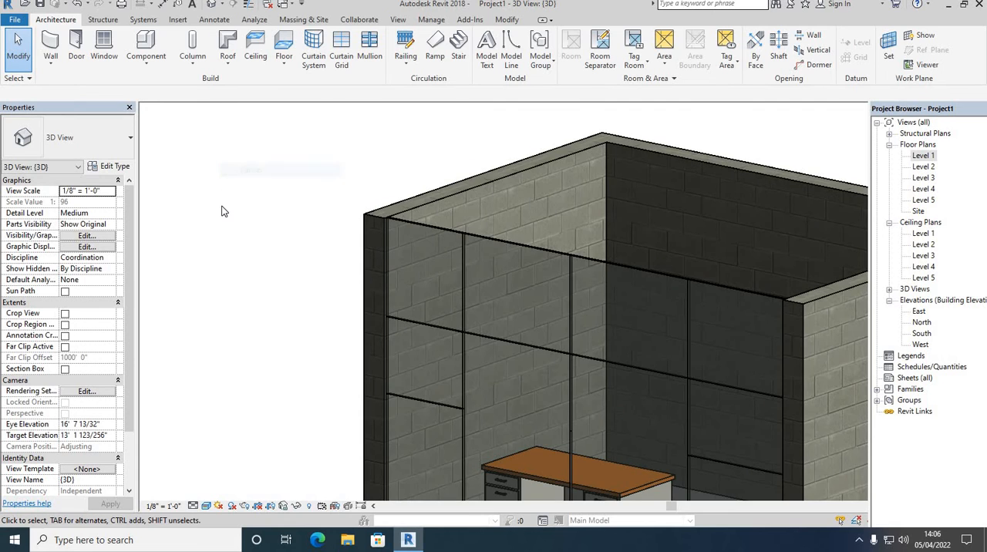
{"action": "scroll", "coordinate": [221, 211], "scroll_direction": "down", "scroll_amount": 2}
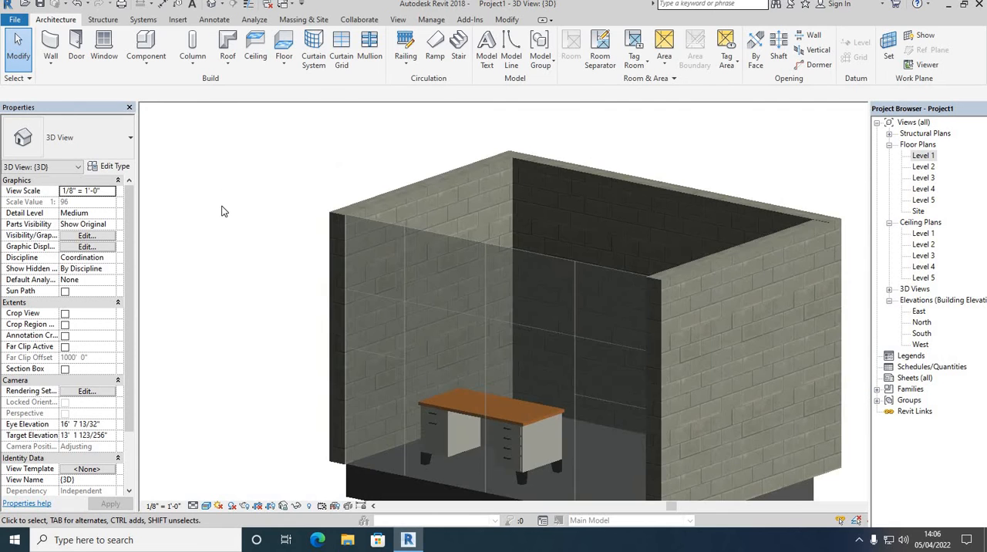
Try placing 50mm x 150mm rectangular mullions on all grid lines of the front curtain wall, and undo the placement.
{"action": "left_click", "coordinate": [369, 48]}
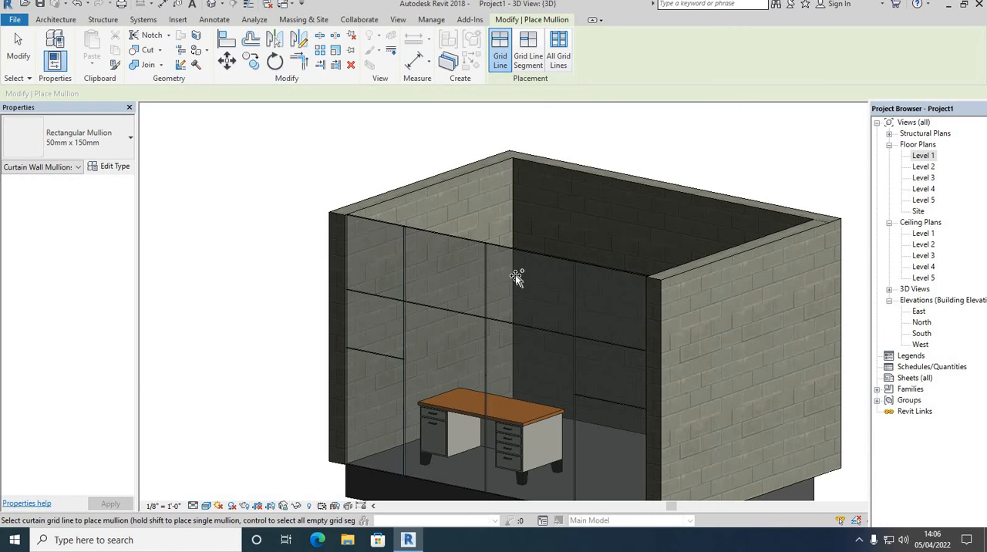
{"action": "left_click", "coordinate": [555, 65]}
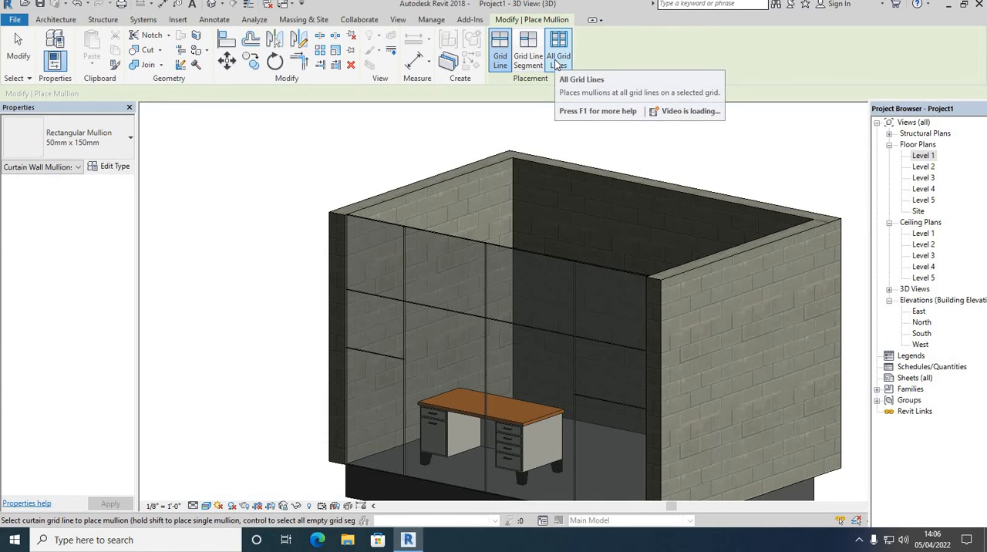
{"action": "right_click", "coordinate": [319, 136]}
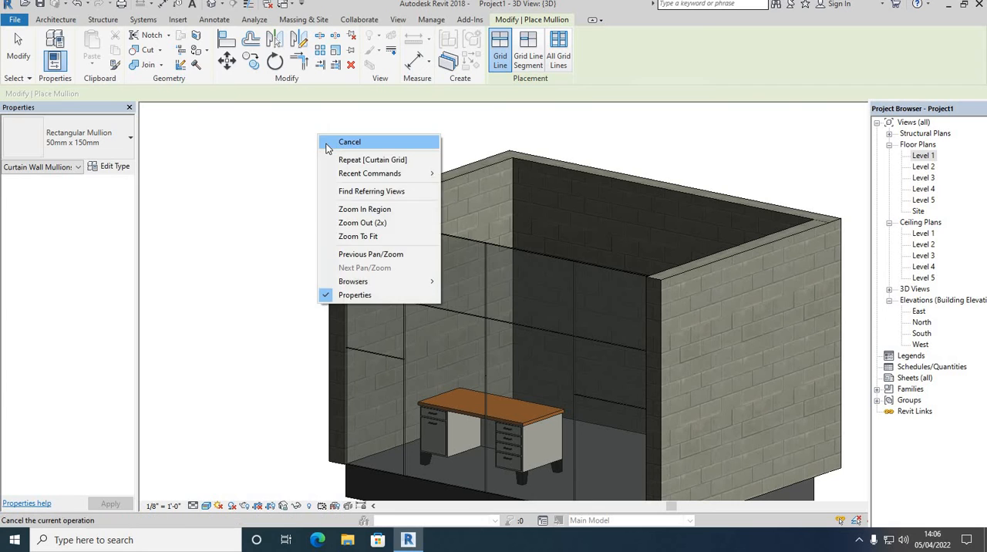
{"action": "left_click", "coordinate": [327, 144]}
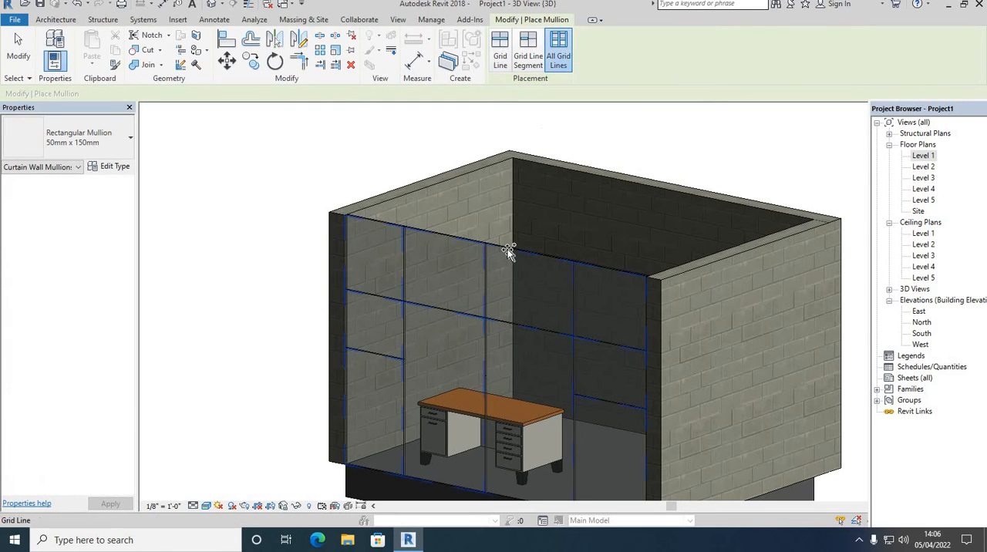
{"action": "left_click", "coordinate": [508, 251]}
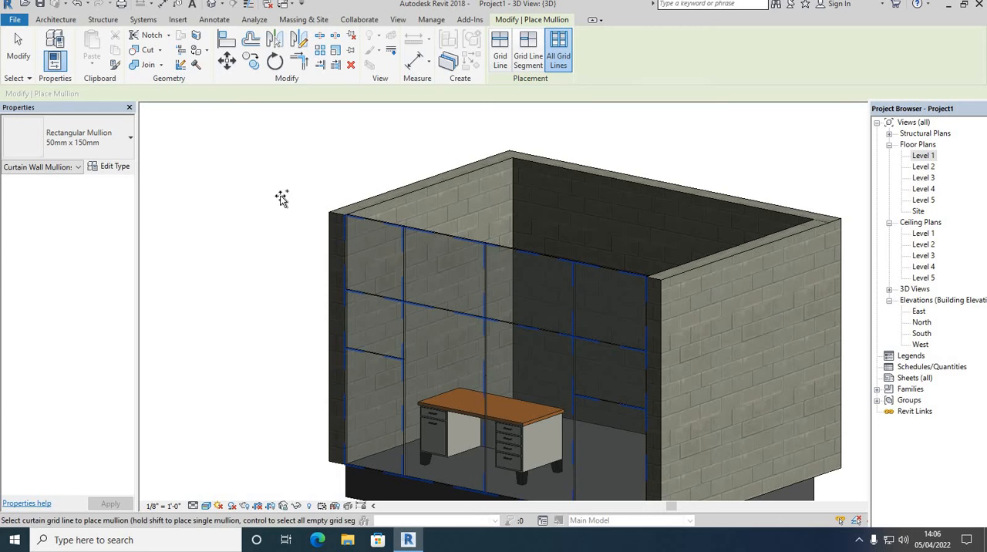
{"action": "right_click", "coordinate": [213, 147]}
{"action": "left_click", "coordinate": [241, 152]}
{"action": "scroll", "coordinate": [370, 403], "scroll_direction": "up", "scroll_amount": 3}
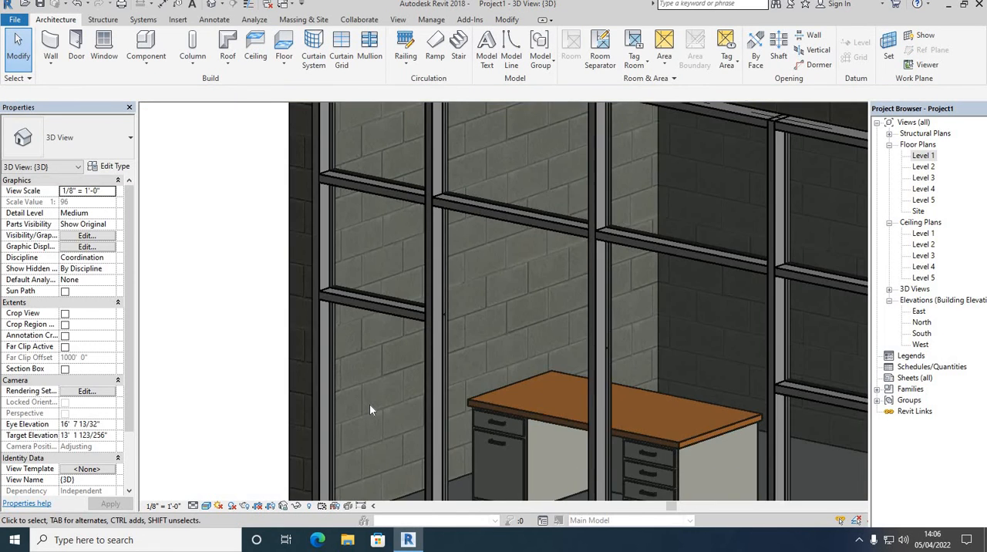
{"action": "scroll", "coordinate": [369, 403], "scroll_direction": "down", "scroll_amount": 5}
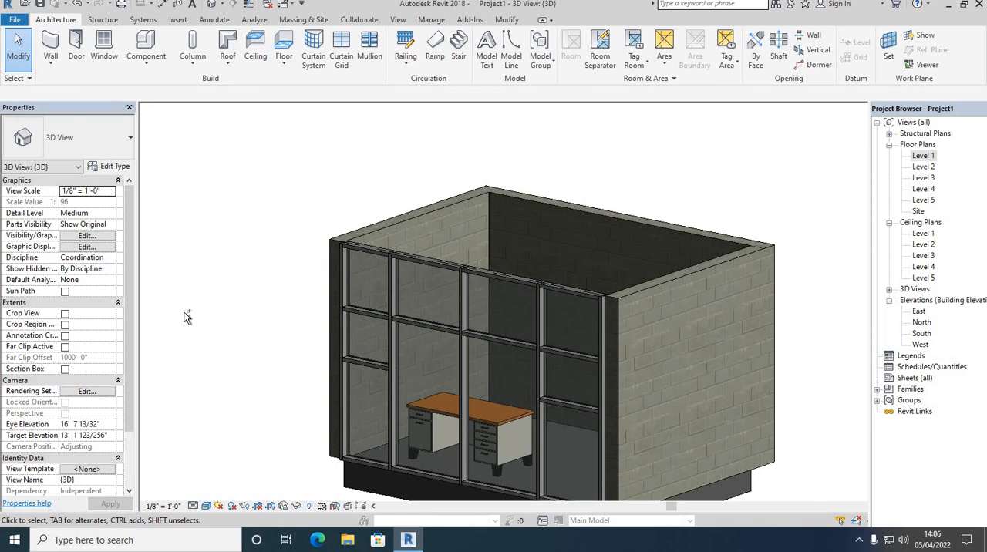
{"action": "key", "text": "ctrl+z"}
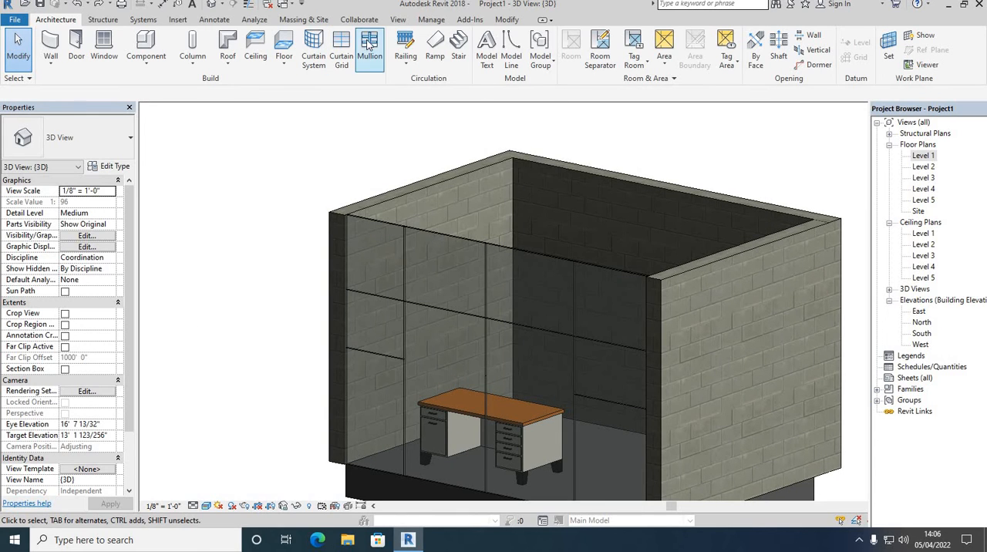
Try placing 50mm x 150mm rectangular mullions by Grid Line on the curtain wall's top edge, horizontal line and leftmost vertical line, and undo them.
{"action": "left_click", "coordinate": [369, 44]}
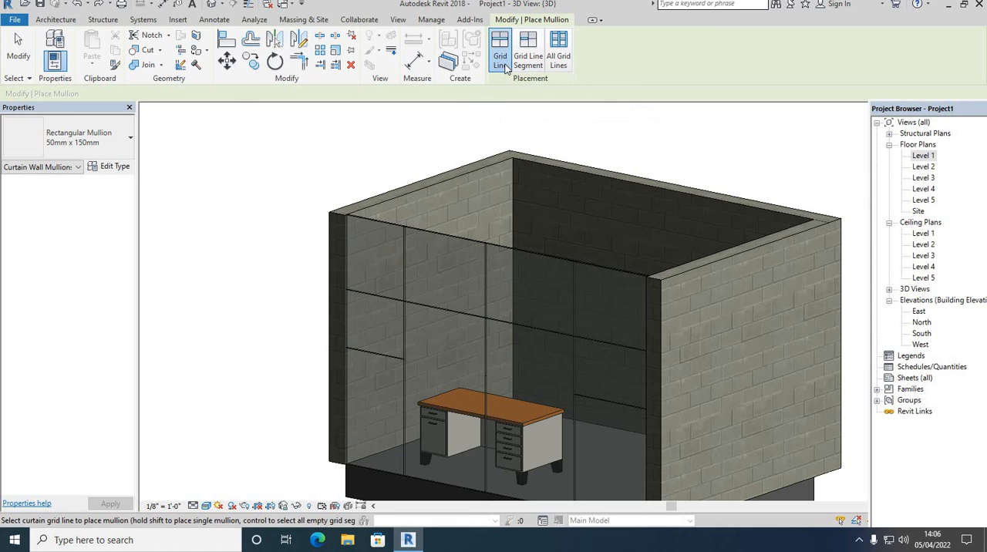
{"action": "left_click", "coordinate": [450, 235]}
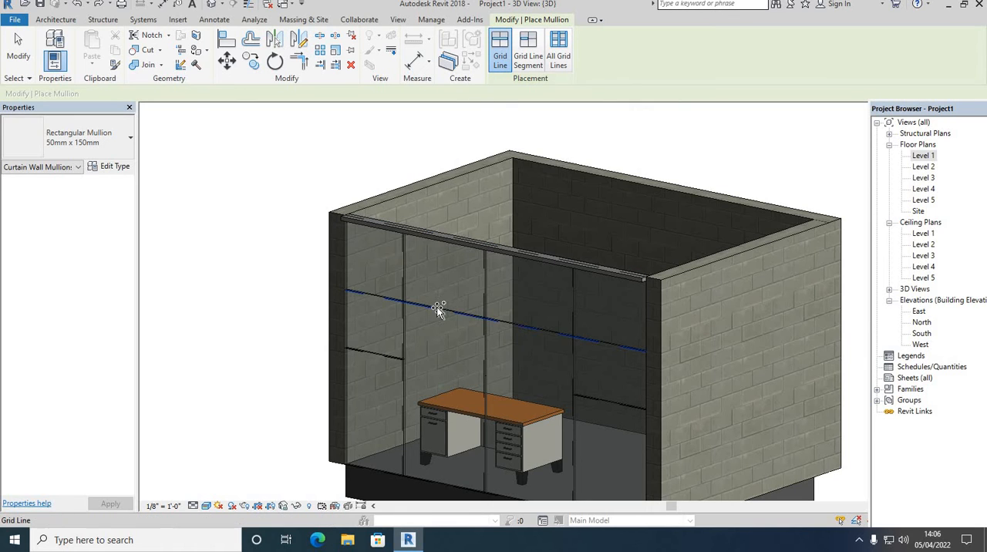
{"action": "left_click", "coordinate": [436, 308]}
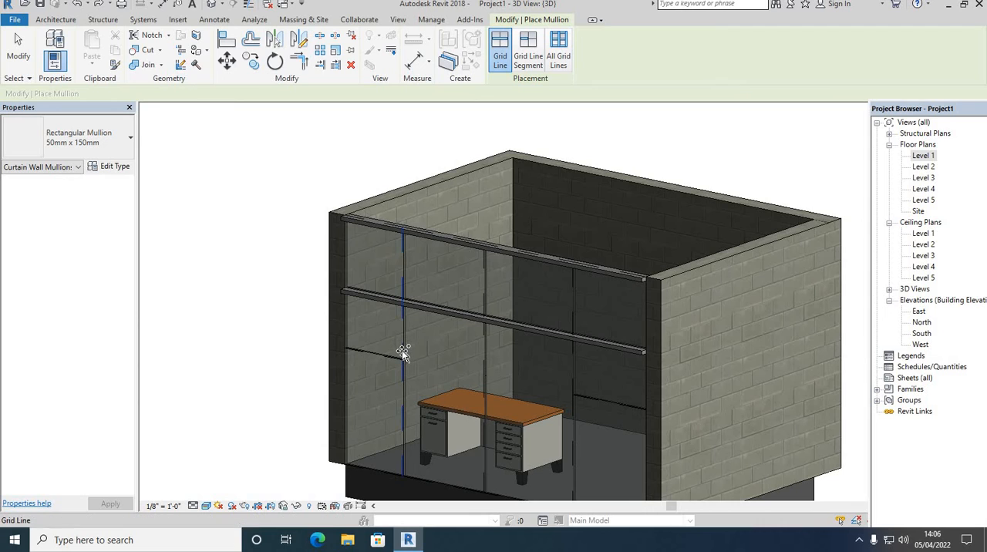
{"action": "left_click", "coordinate": [404, 350]}
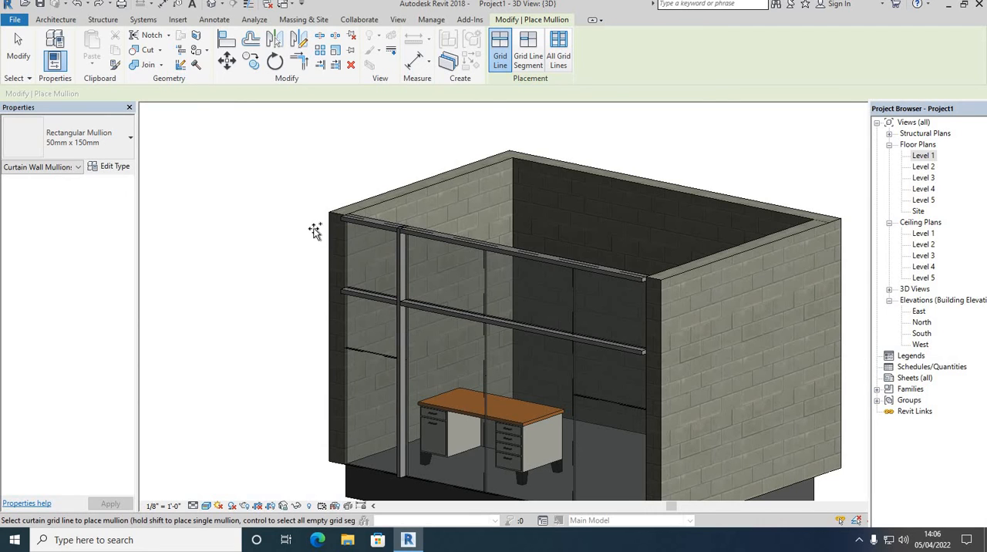
{"action": "key", "text": "ctrl+z"}
{"action": "key", "text": "ctrl+z"}
{"action": "key", "text": "ctrl+z"}
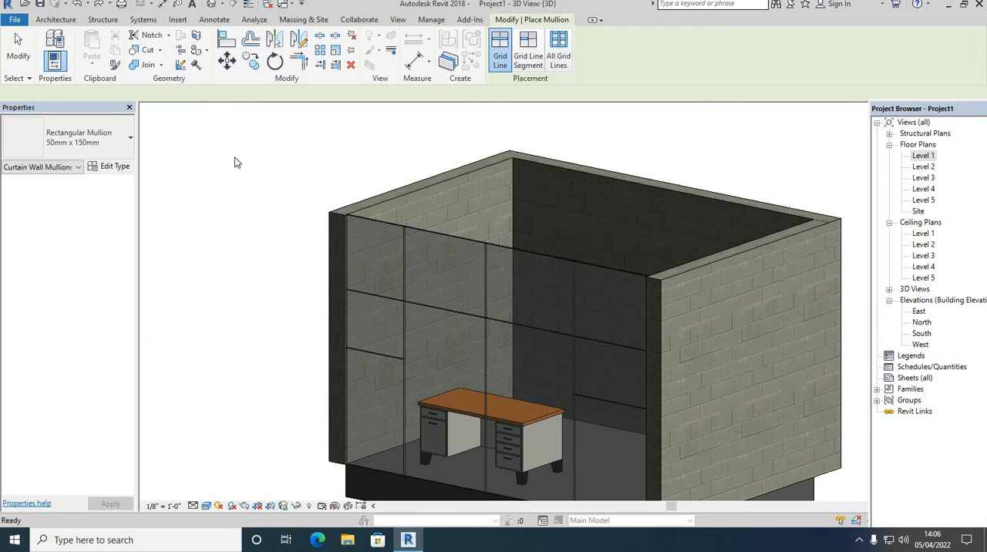
{"action": "right_click", "coordinate": [237, 162]}
{"action": "left_click", "coordinate": [254, 166]}
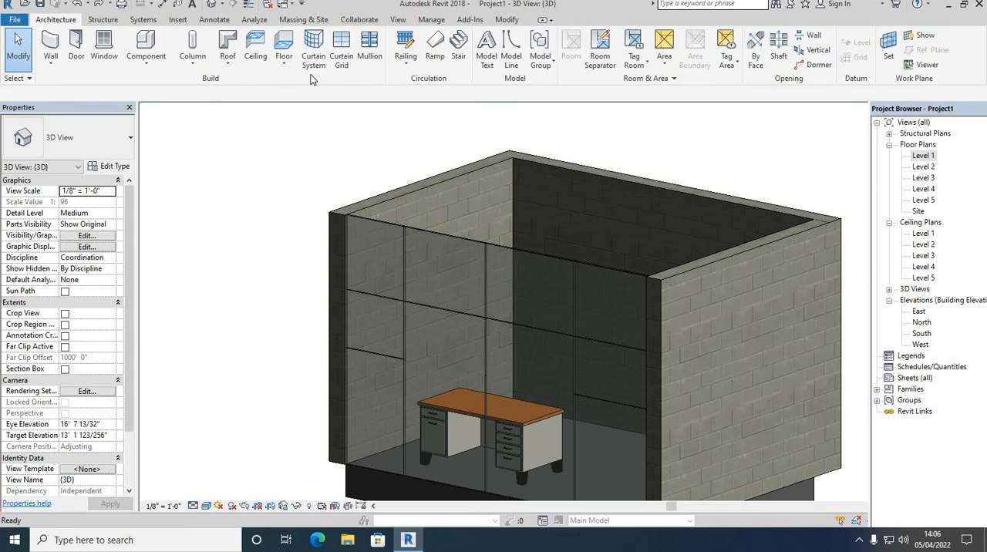
Place 50mm x 150mm rectangular mullions on all grid lines of the front curtain wall at once.
{"action": "left_click", "coordinate": [369, 48]}
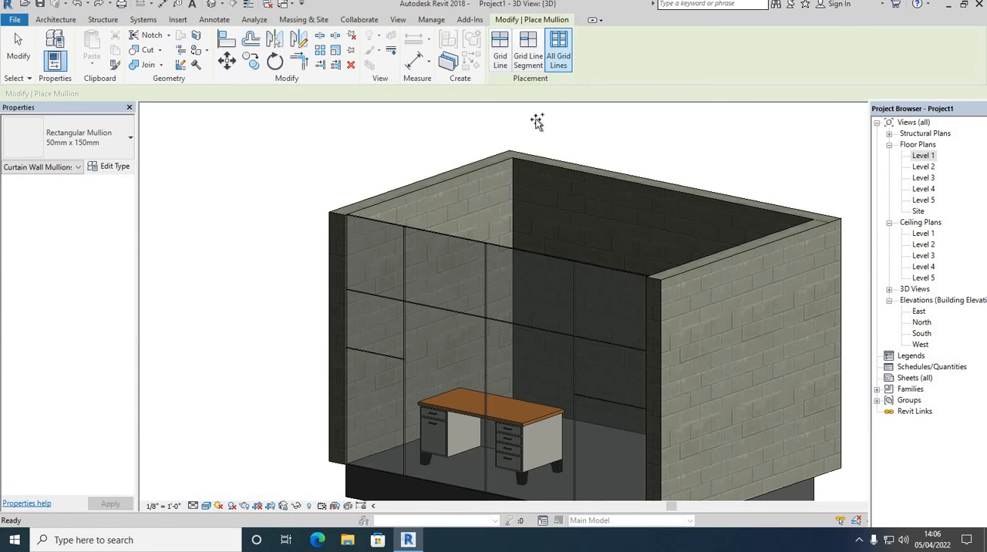
{"action": "left_click", "coordinate": [475, 237]}
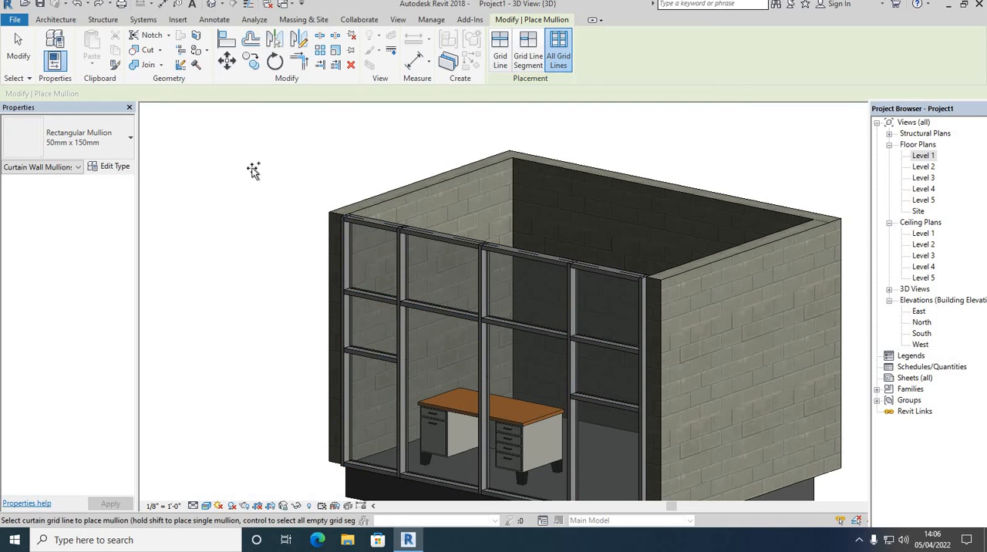
{"action": "right_click", "coordinate": [236, 161]}
{"action": "left_click", "coordinate": [254, 166]}
{"action": "right_click", "coordinate": [256, 159]}
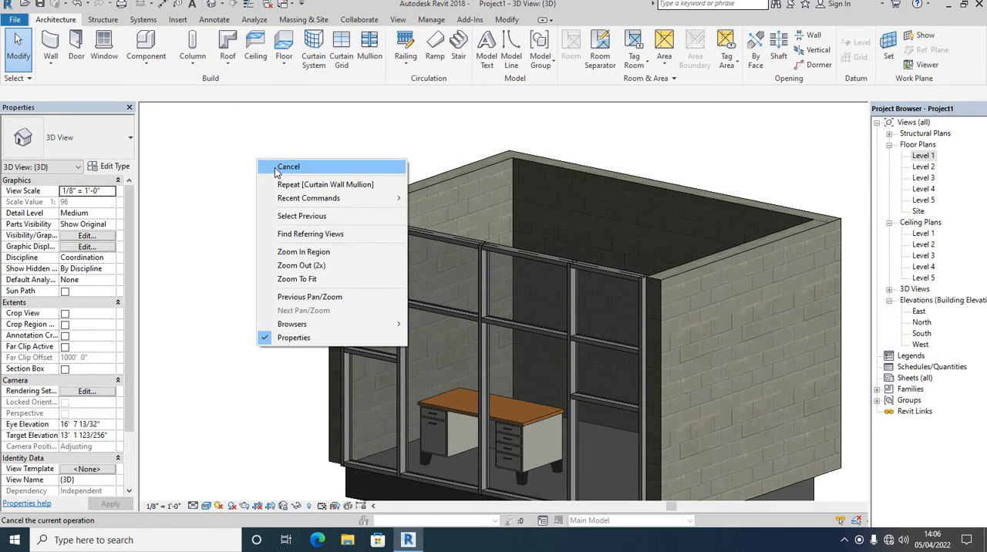
{"action": "left_click", "coordinate": [275, 168]}
Examine the mullions and their joints on the front curtain wall up close and within the whole room.
{"action": "scroll", "coordinate": [359, 242], "scroll_direction": "up", "scroll_amount": 3}
{"action": "scroll", "coordinate": [207, 136], "scroll_direction": "down", "scroll_amount": 3}
{"action": "right_click", "coordinate": [207, 136]}
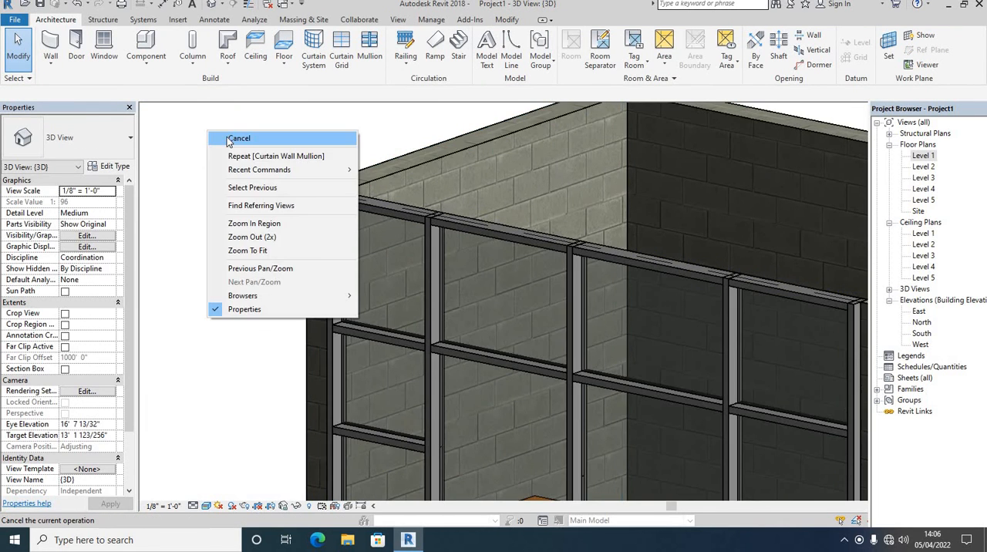
{"action": "left_click", "coordinate": [230, 137]}
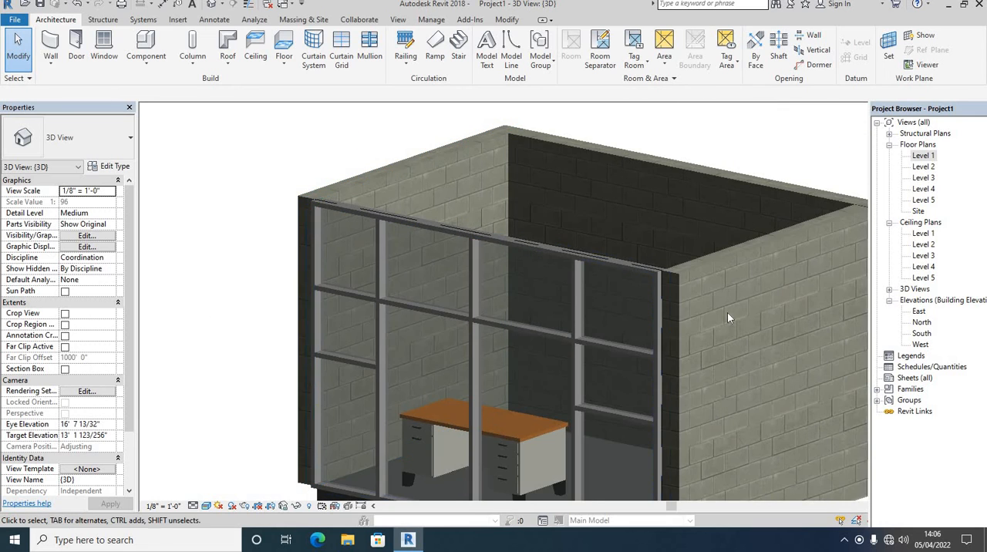
{"action": "scroll", "coordinate": [508, 265], "scroll_direction": "down", "scroll_amount": 2}
{"action": "scroll", "coordinate": [407, 259], "scroll_direction": "down", "scroll_amount": 2}
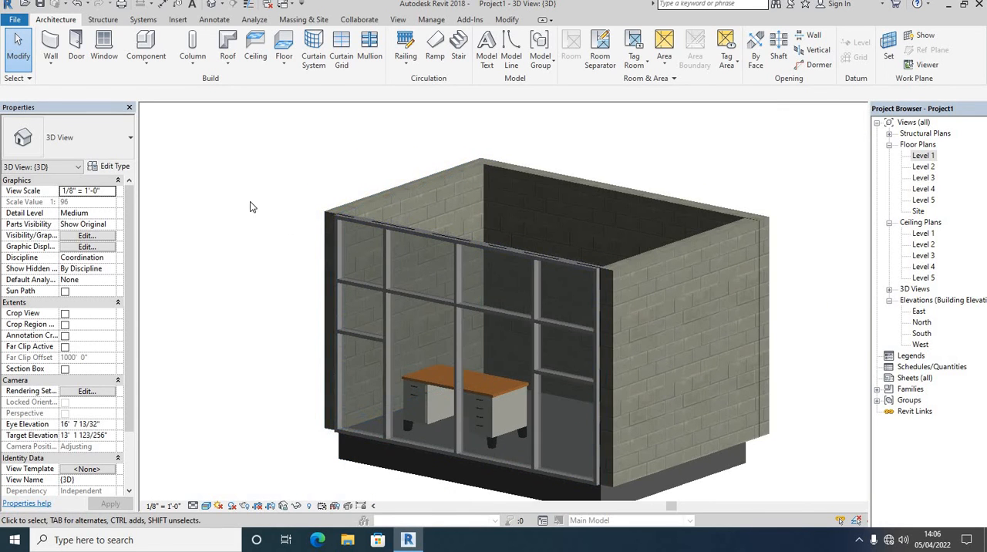
{"action": "right_click", "coordinate": [239, 147]}
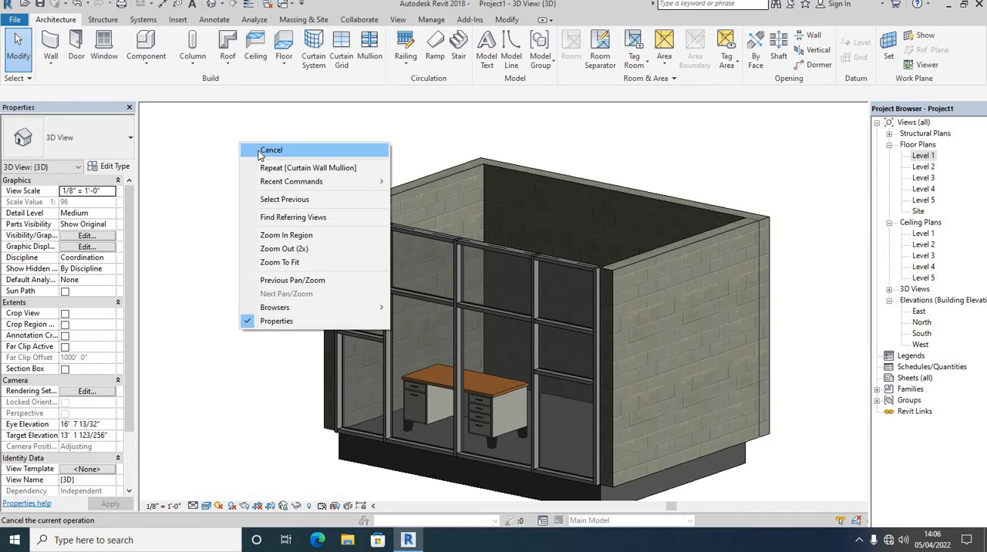
{"action": "left_click", "coordinate": [257, 151]}
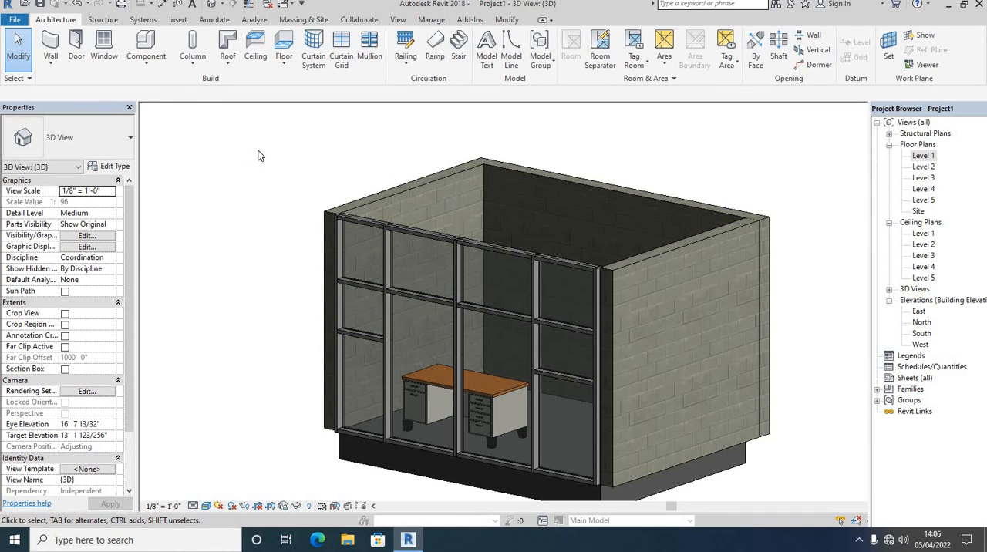
{"action": "right_click", "coordinate": [258, 152]}
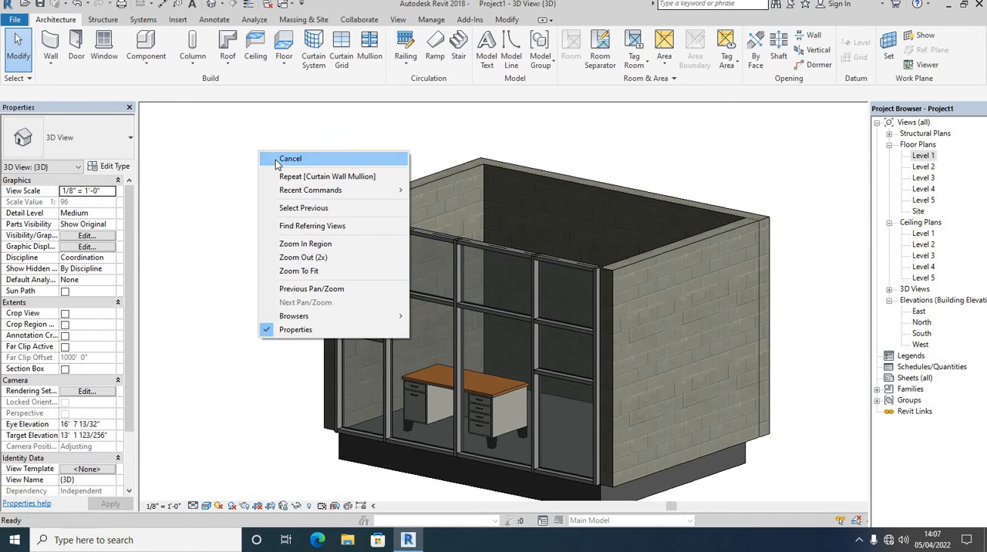
{"action": "left_click", "coordinate": [277, 159]}
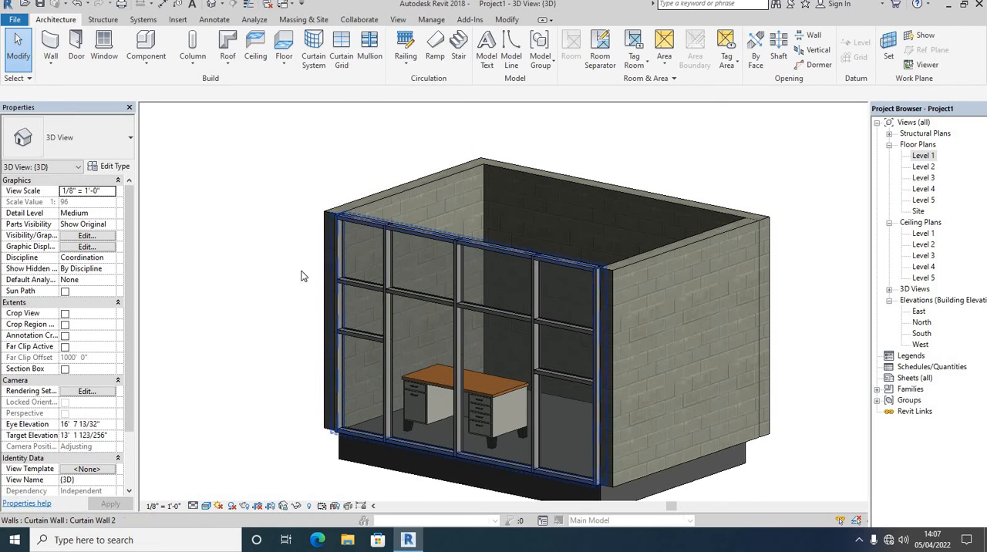
{"action": "right_click", "coordinate": [235, 174]}
{"action": "left_click", "coordinate": [252, 182]}
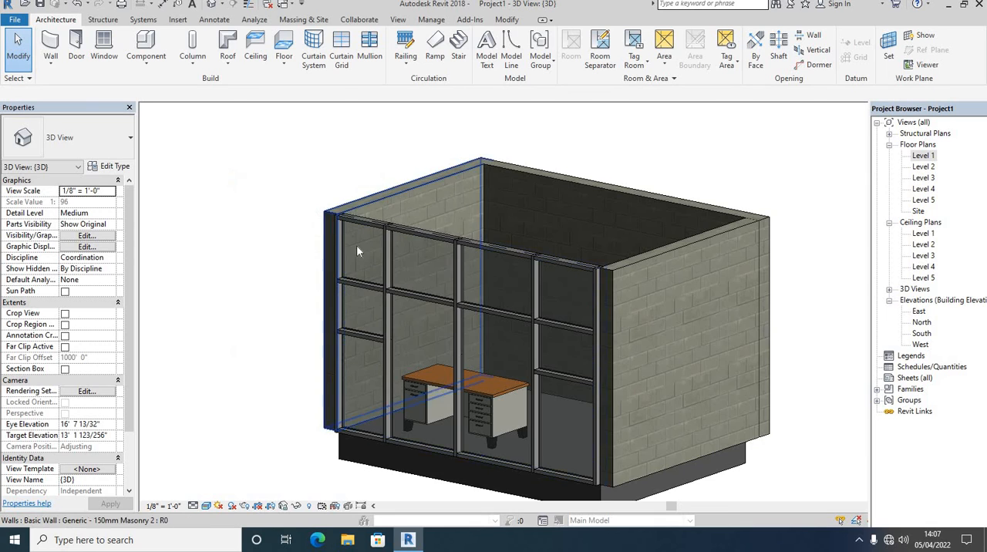
{"action": "scroll", "coordinate": [377, 254], "scroll_direction": "up", "scroll_amount": 4}
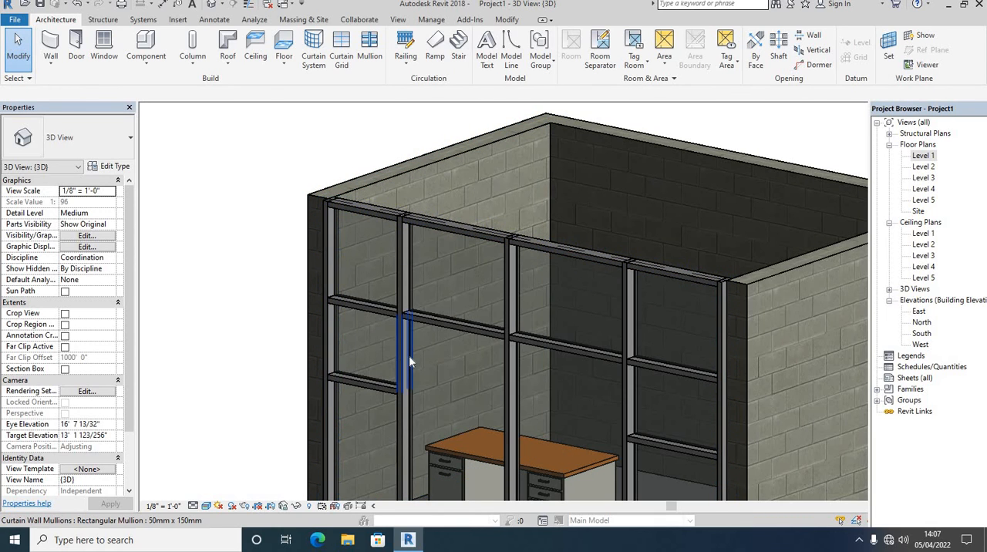
{"action": "scroll", "coordinate": [409, 355], "scroll_direction": "down", "scroll_amount": 2}
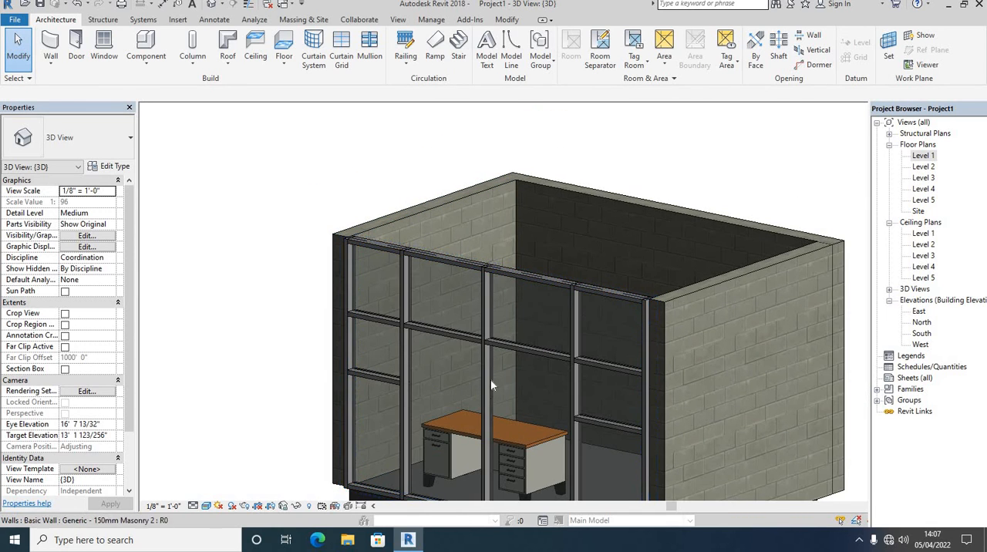
{"action": "right_click", "coordinate": [278, 158]}
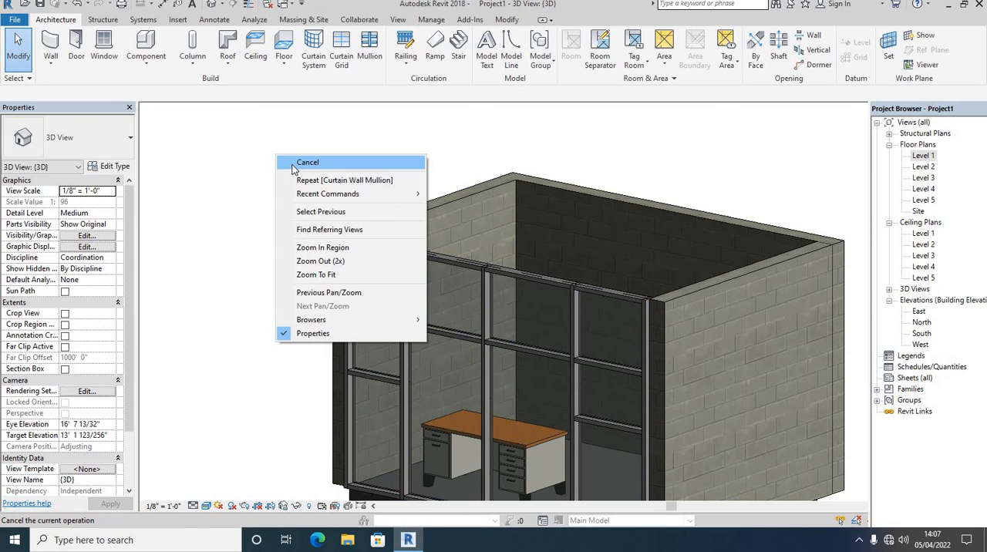
{"action": "left_click", "coordinate": [290, 162]}
{"action": "scroll", "coordinate": [393, 263], "scroll_direction": "up", "scroll_amount": 5}
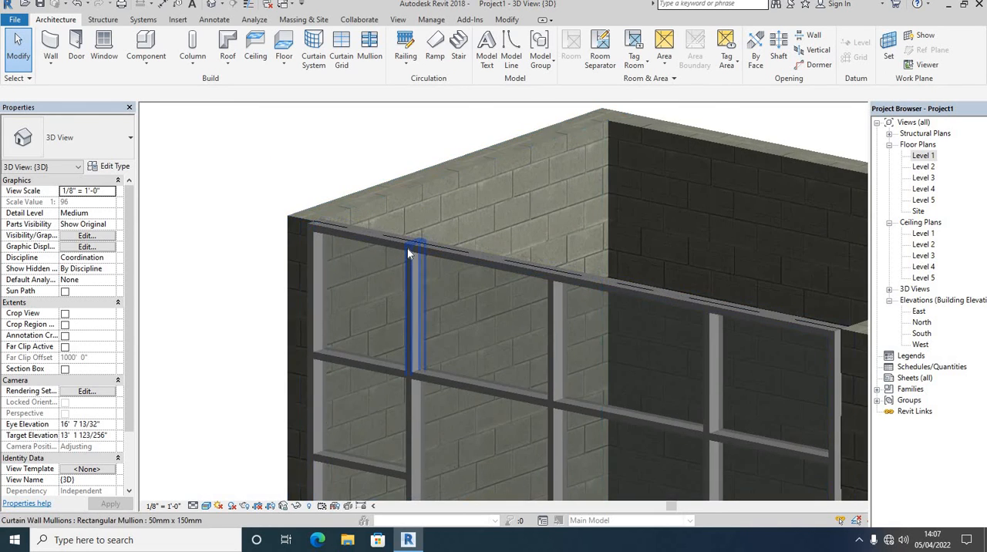
{"action": "scroll", "coordinate": [397, 318], "scroll_direction": "down", "scroll_amount": 3}
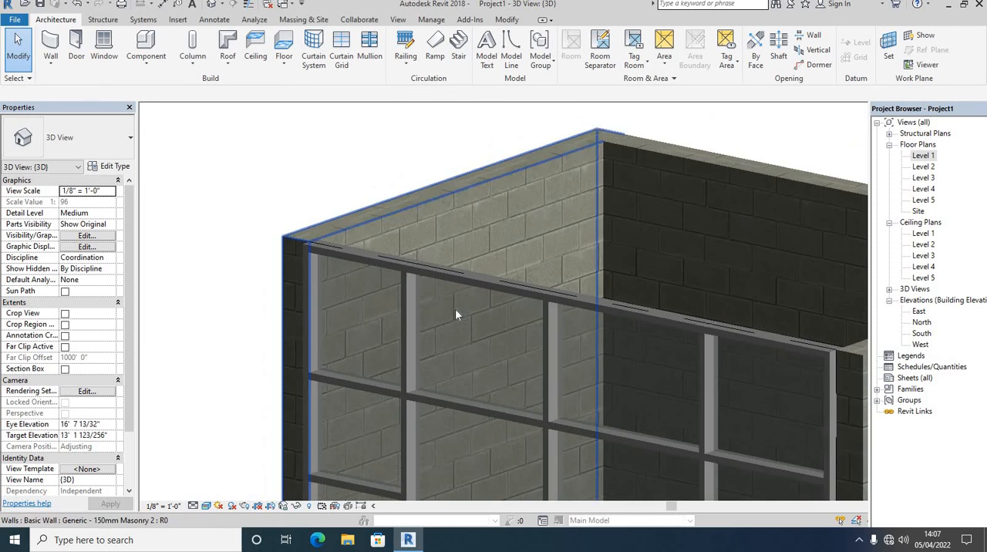
{"action": "scroll", "coordinate": [368, 288], "scroll_direction": "down", "scroll_amount": 3}
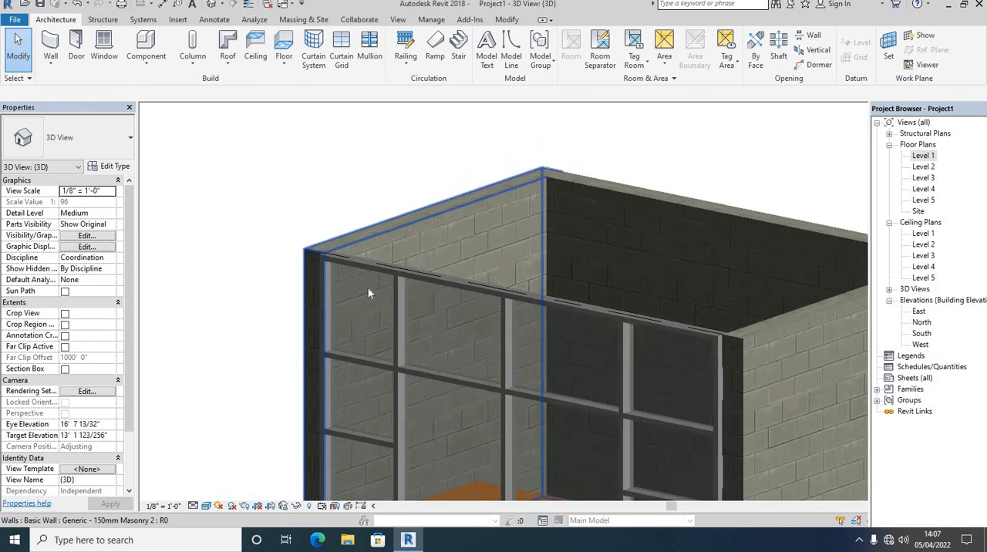
{"action": "middle_click_drag", "start_coordinate": [367, 287], "coordinate": [551, 361], "text": "shift"}
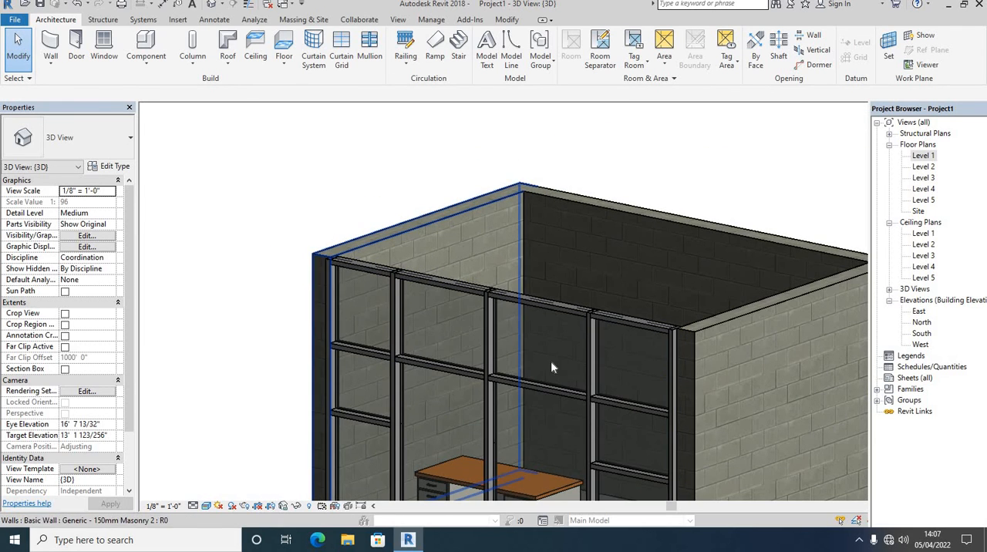
{"action": "right_click", "coordinate": [284, 171]}
{"action": "left_click", "coordinate": [295, 180]}
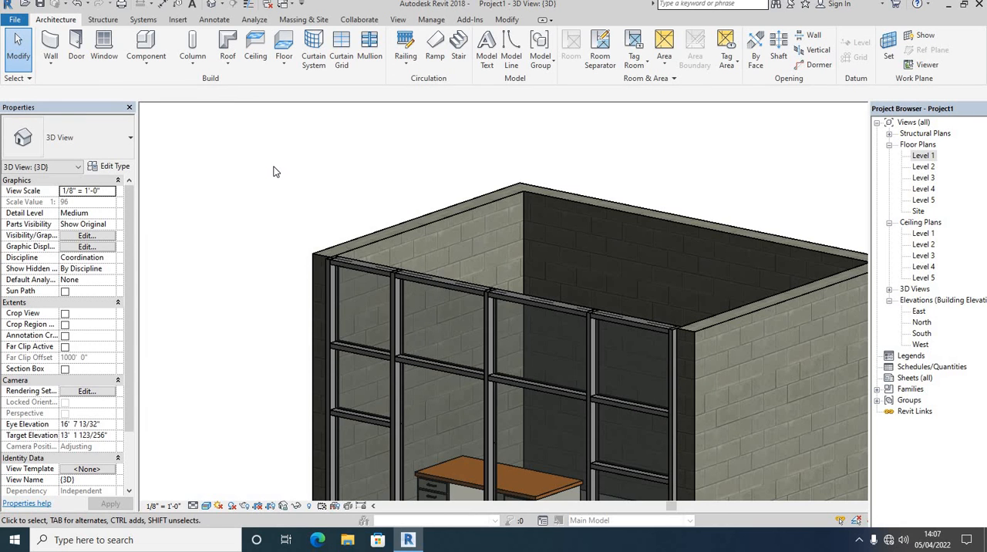
{"action": "scroll", "coordinate": [353, 287], "scroll_direction": "up", "scroll_amount": 2}
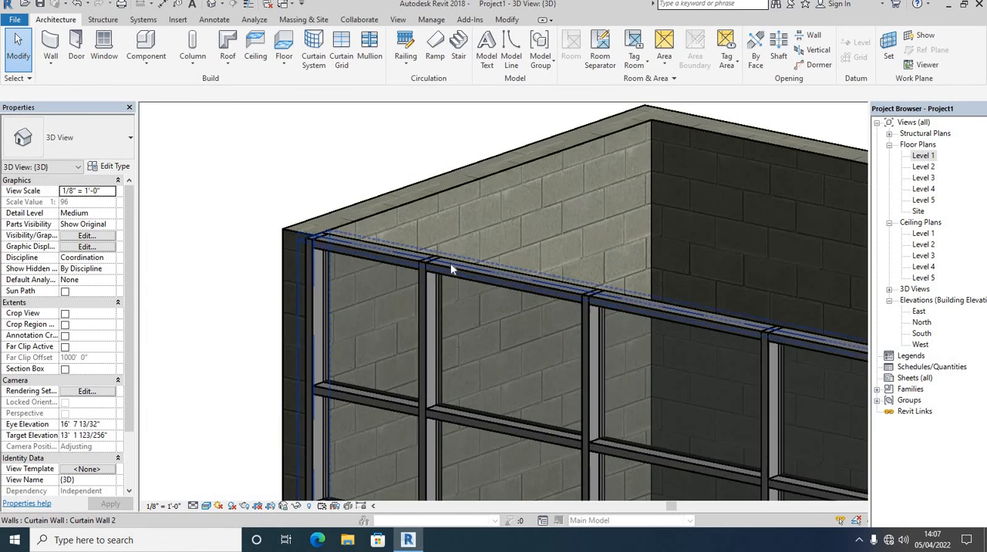
{"action": "scroll", "coordinate": [402, 233], "scroll_direction": "up", "scroll_amount": 2}
{"action": "scroll", "coordinate": [398, 230], "scroll_direction": "down", "scroll_amount": 2}
{"action": "scroll", "coordinate": [368, 212], "scroll_direction": "down", "scroll_amount": 3}
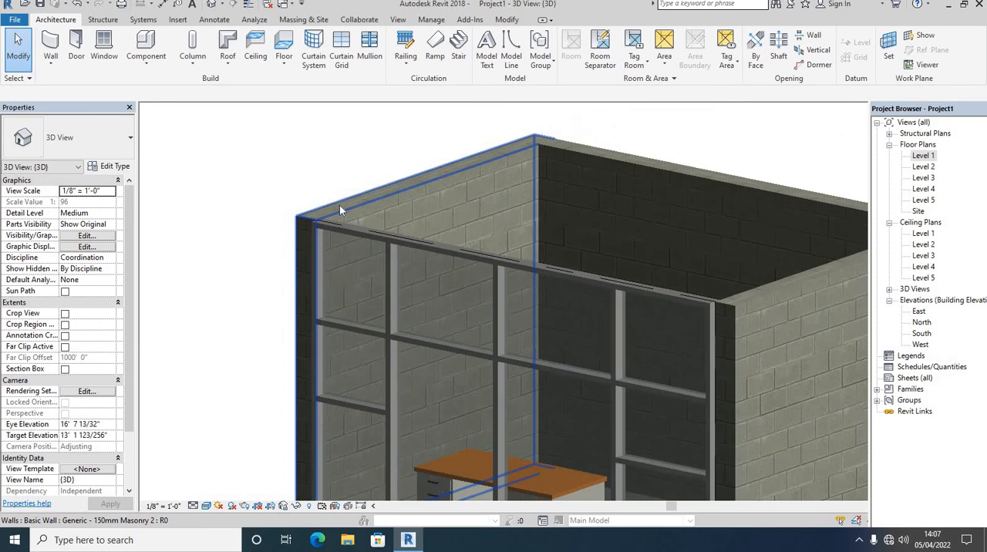
{"action": "scroll", "coordinate": [303, 222], "scroll_direction": "down", "scroll_amount": 2}
{"action": "middle_click_drag", "start_coordinate": [308, 215], "coordinate": [634, 351], "text": "shift"}
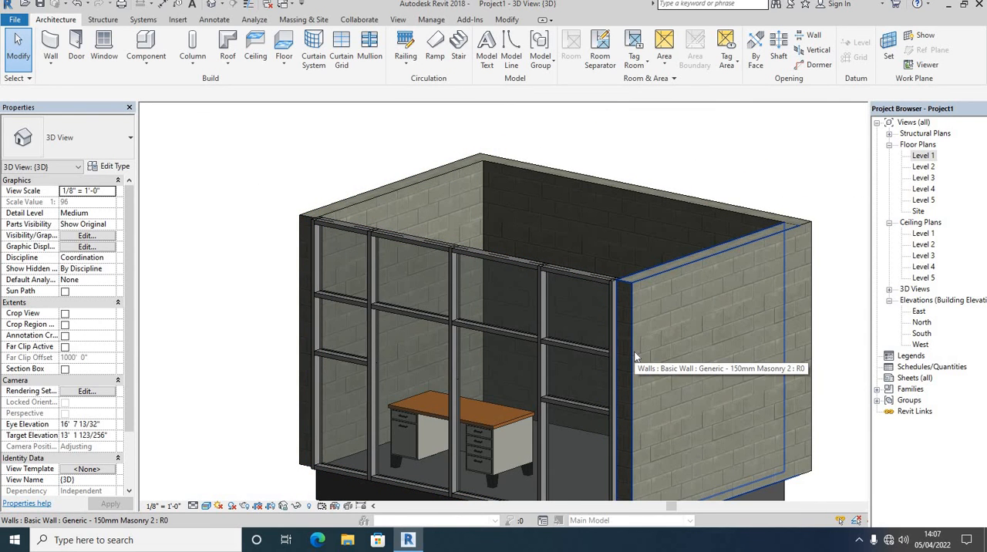